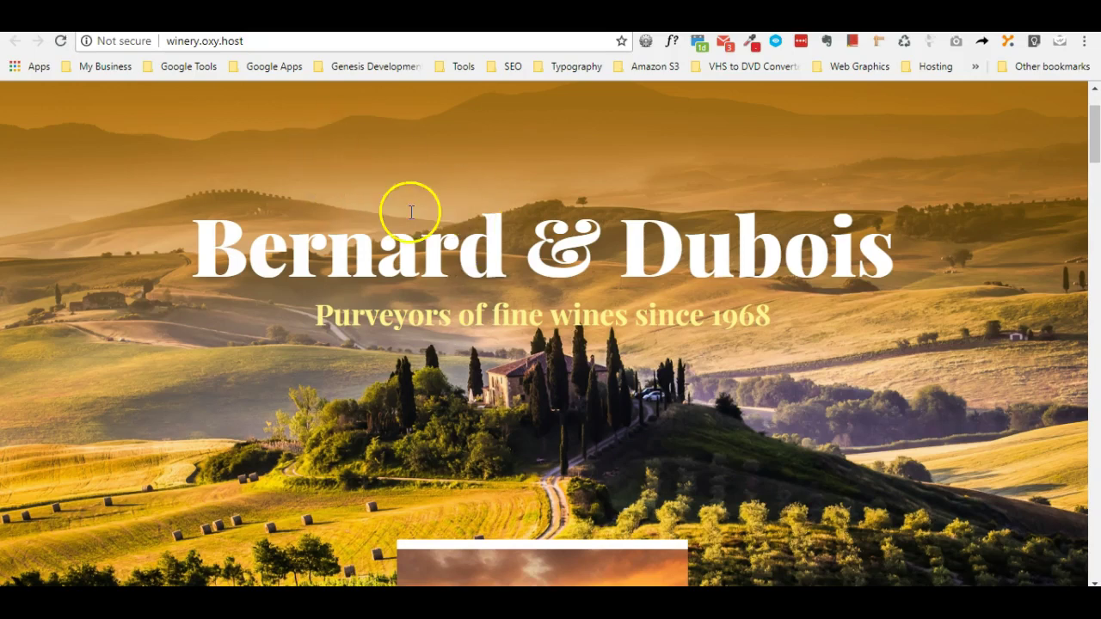
Look over the demo winery homepage from the hero banner through the event cards, wine sections and gallery to the newsletter
scroll(1075, 129, down, 4)
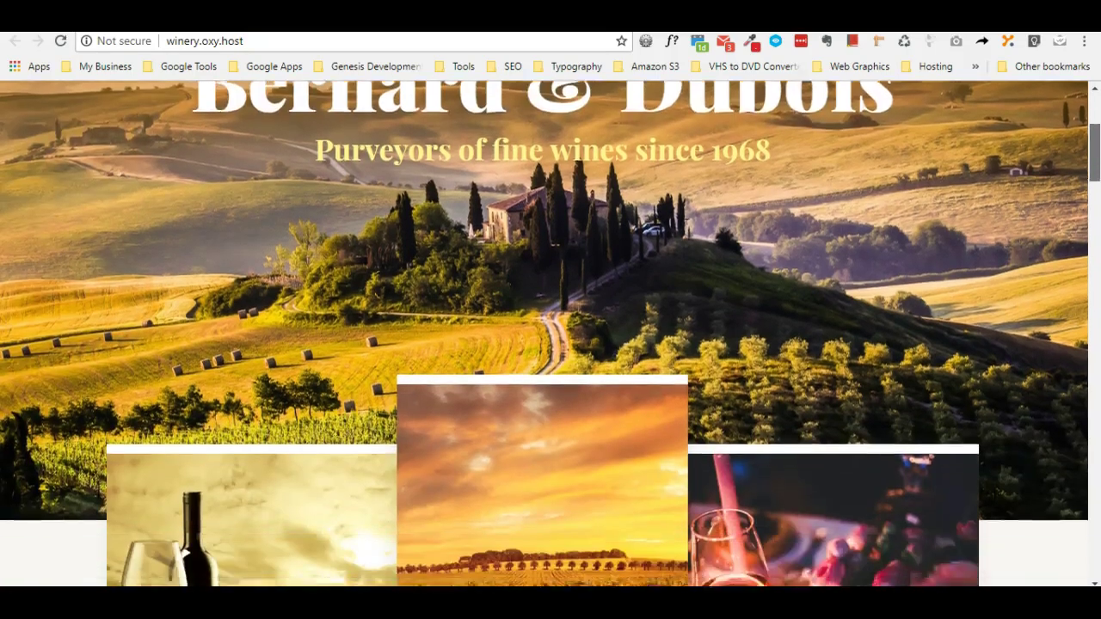
scroll(1095, 154, down, 3)
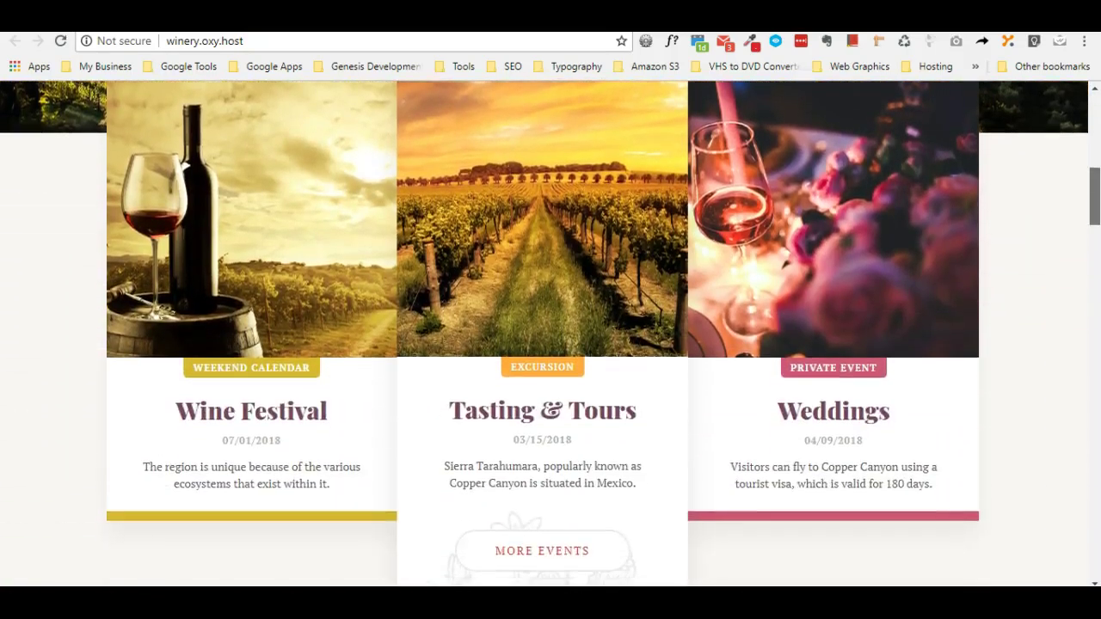
scroll(1094, 155, up, 4)
scroll(1095, 155, down, 5)
scroll(659, 300, down, 5)
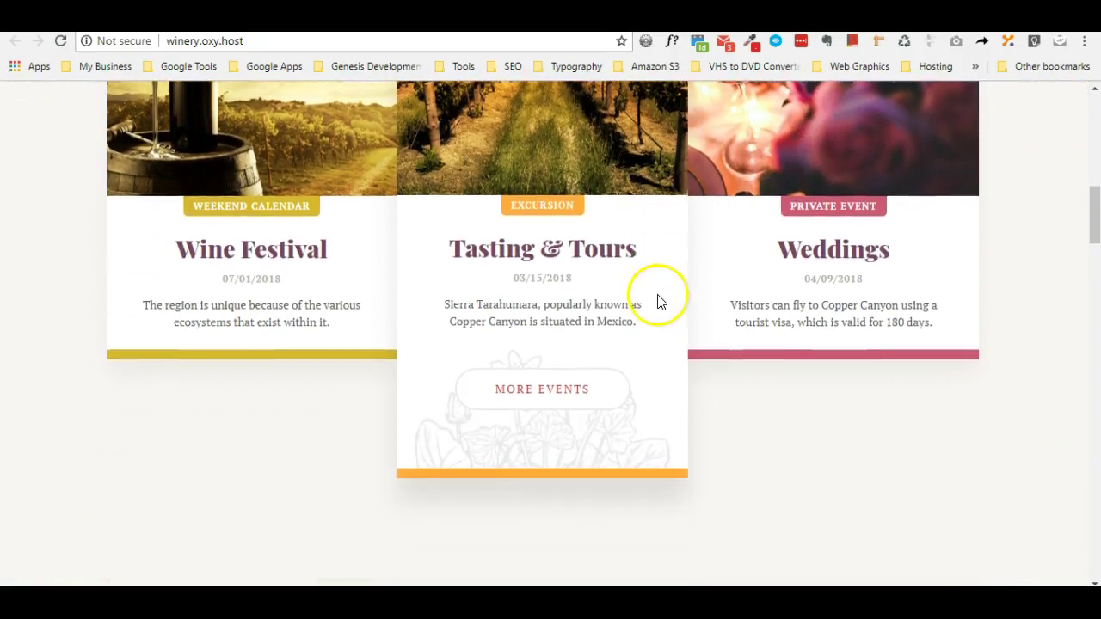
scroll(603, 288, down, 5)
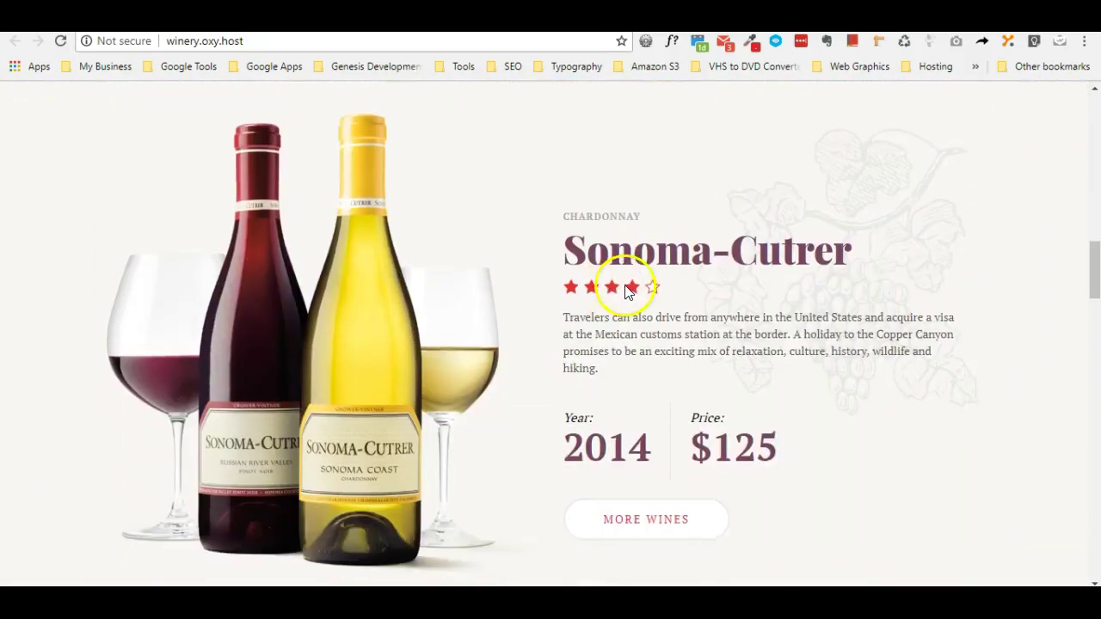
scroll(625, 294, down, 9)
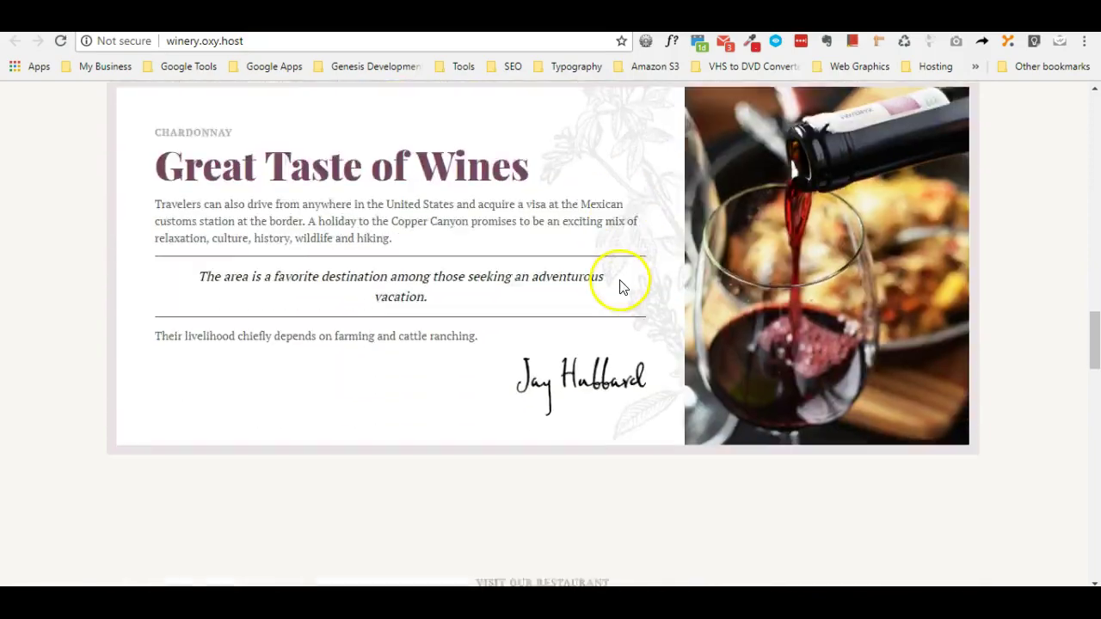
scroll(620, 290, down, 15)
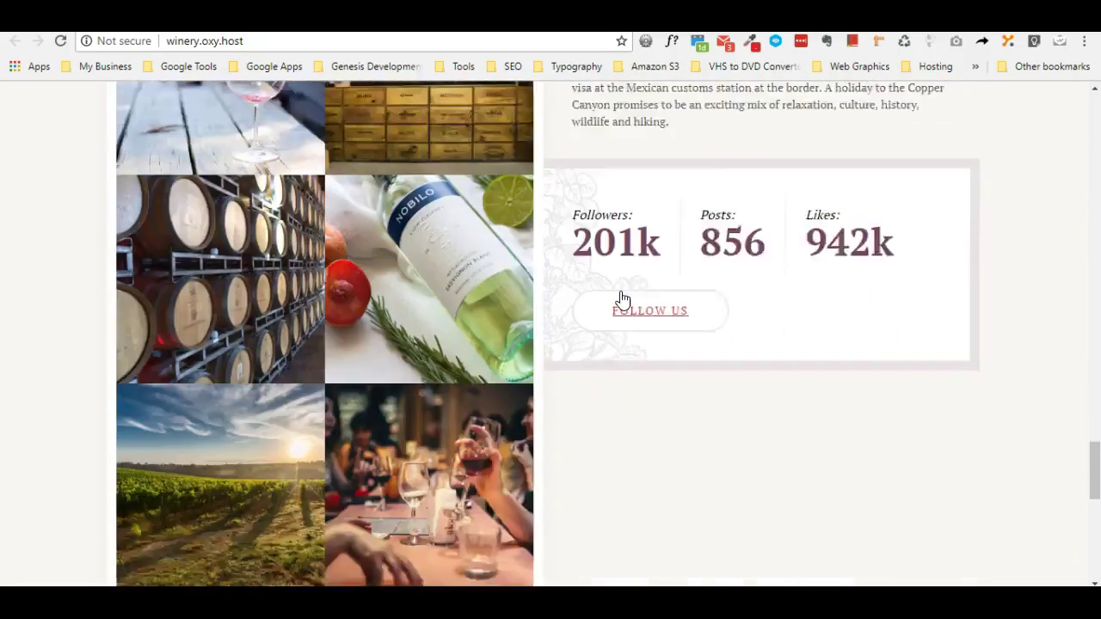
scroll(621, 292, up, 15)
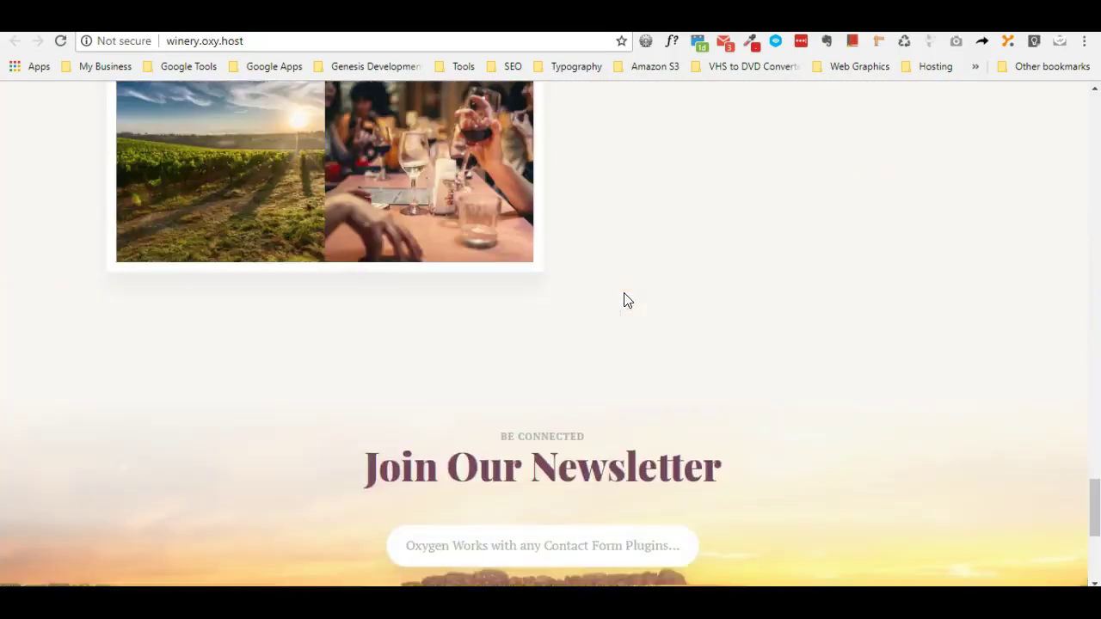
scroll(624, 295, up, 12)
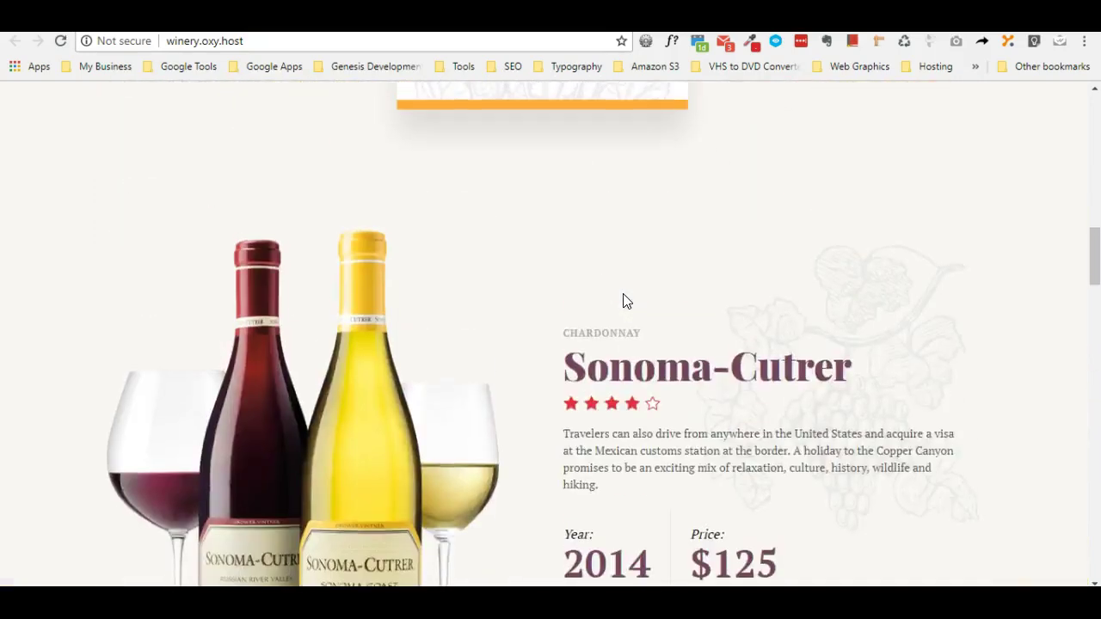
scroll(622, 293, up, 5)
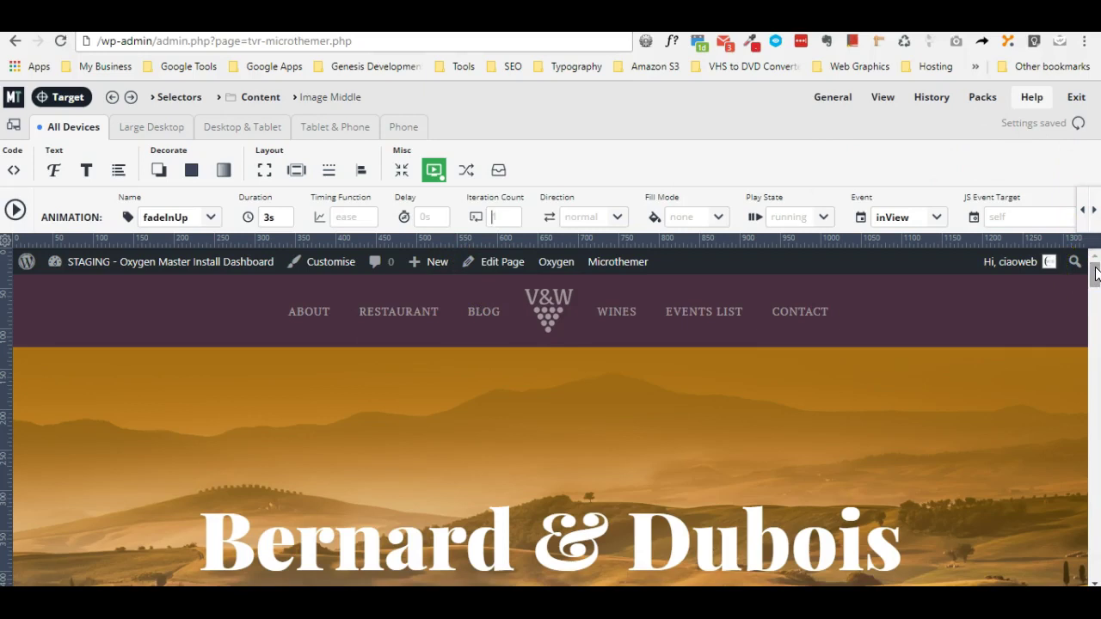
In the Microthemer editor, bring the three event cards into view and list the selectors in the Content folder
drag(1095, 274, 1095, 318)
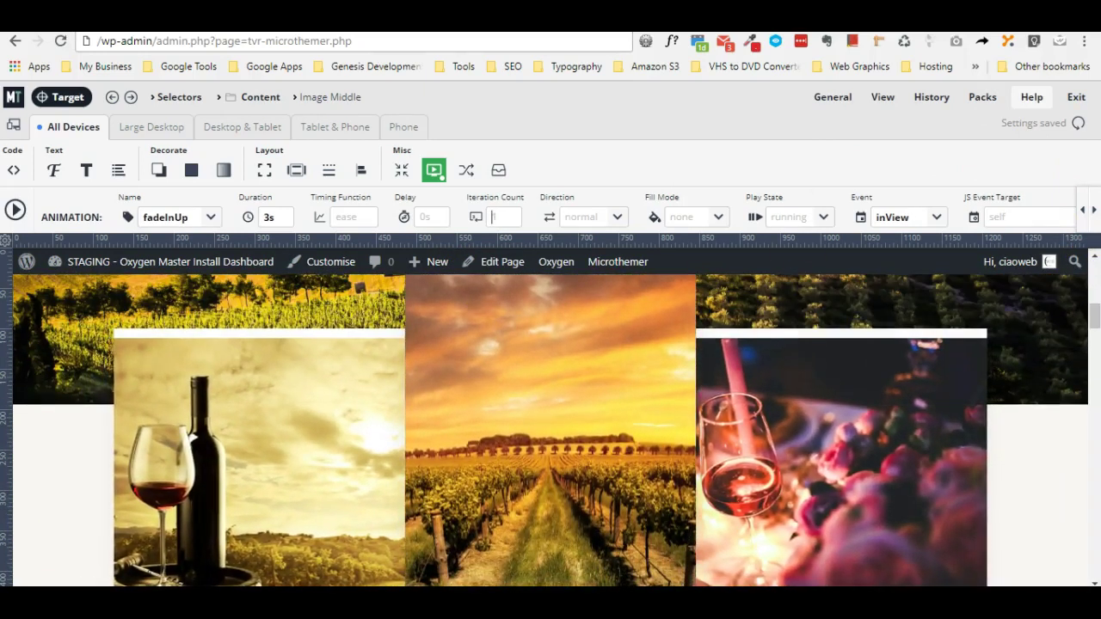
mouse_move(1095, 317)
mouse_down()
mouse_move(1095, 345)
mouse_move(1094, 306)
mouse_up()
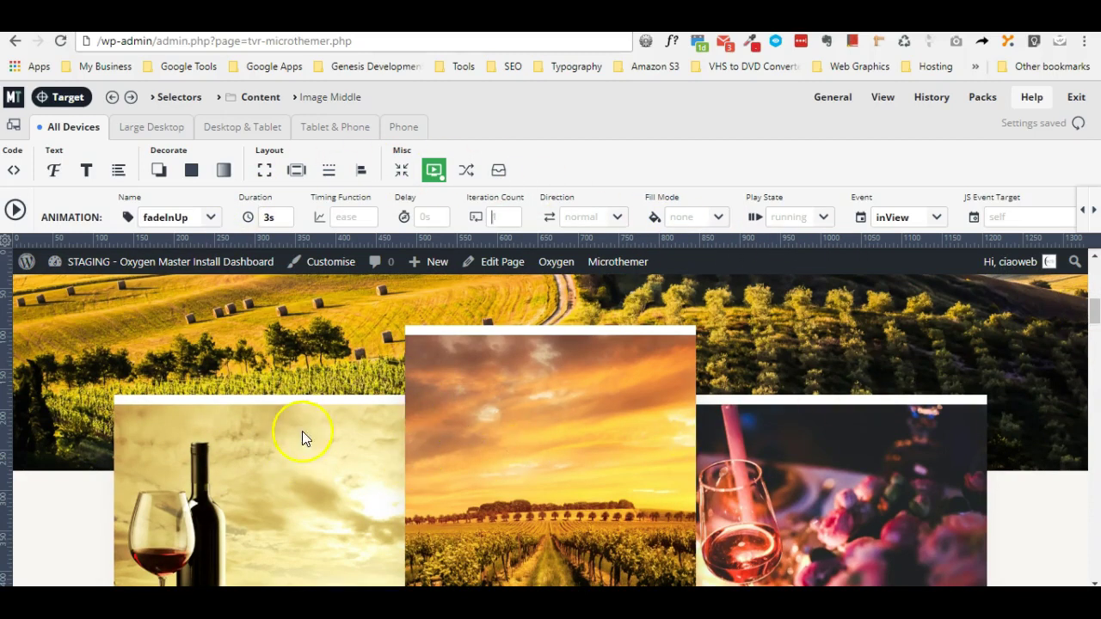
click(166, 101)
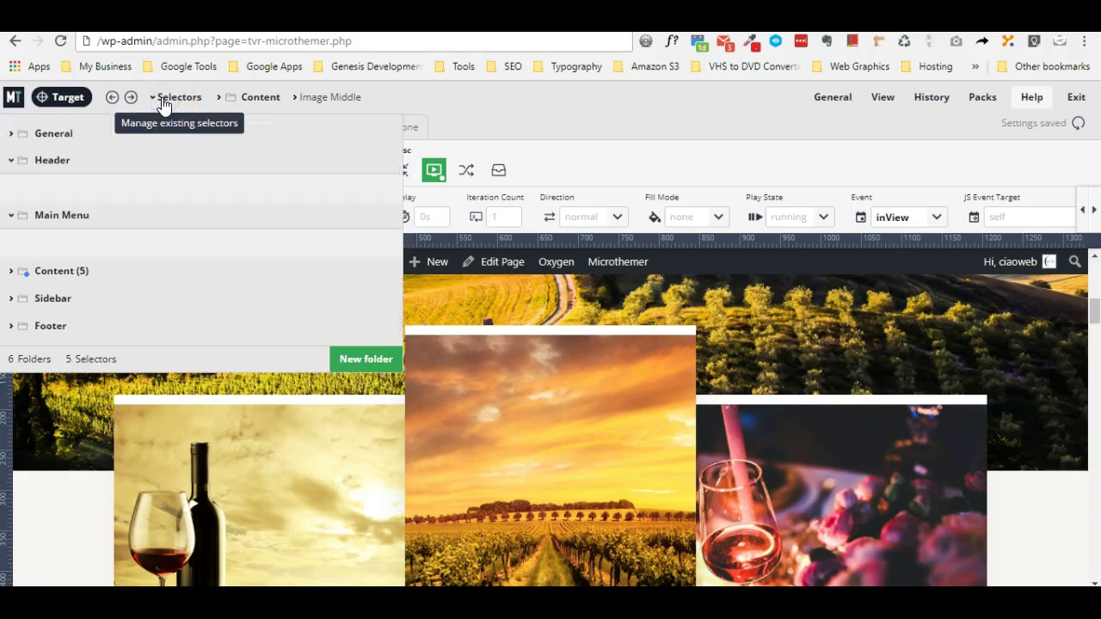
click(9, 273)
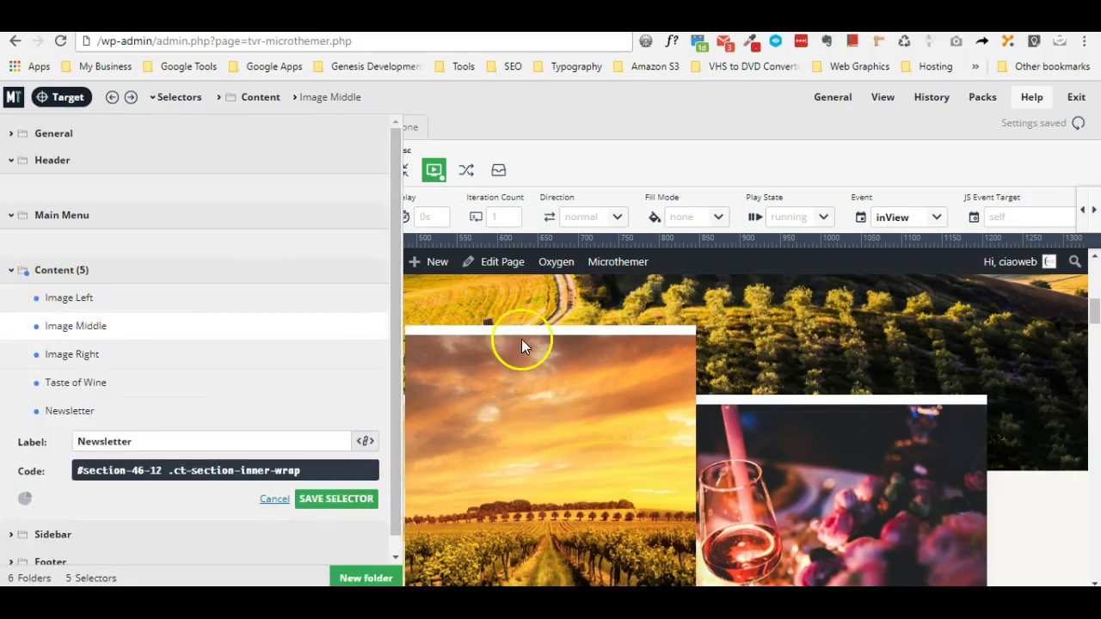
click(547, 390)
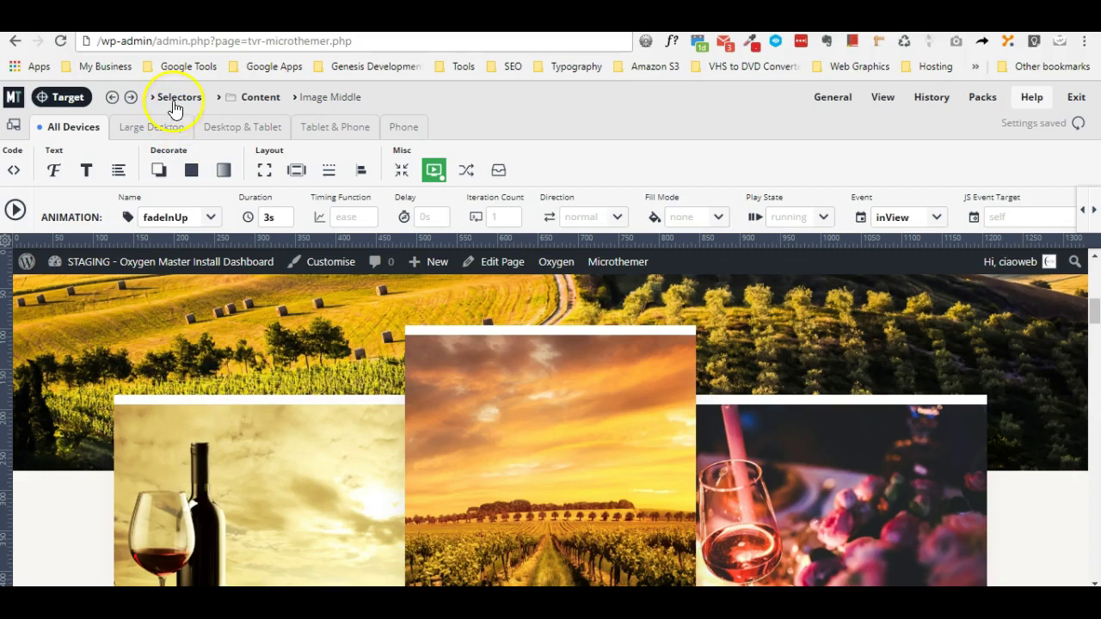
Go to the Image Left selector and inspect its label and CSS code in quick edit
click(133, 98)
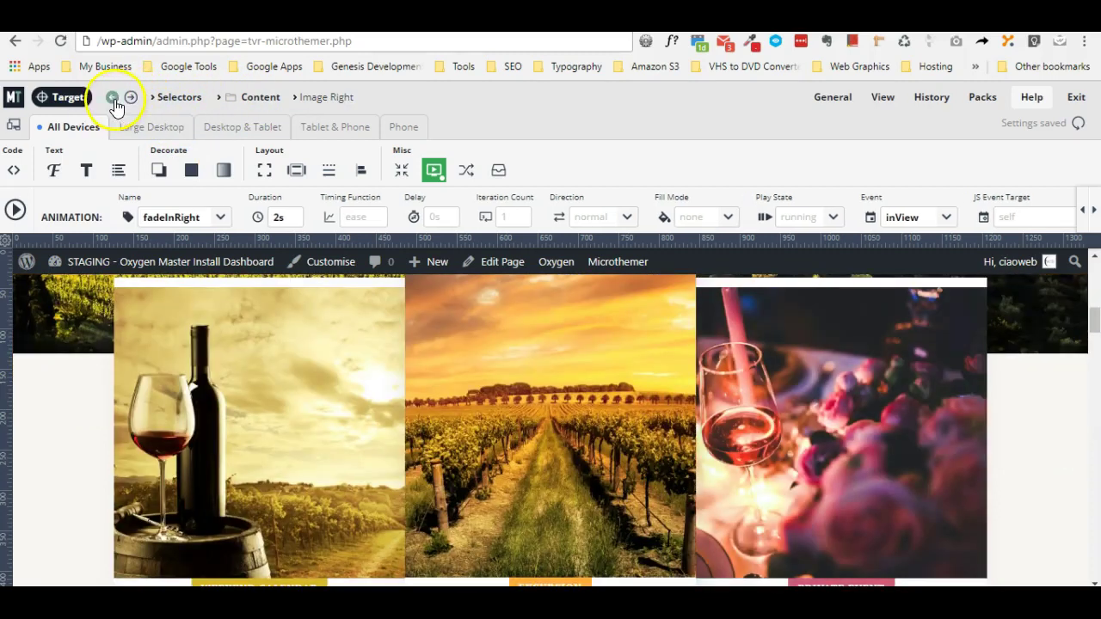
click(113, 99)
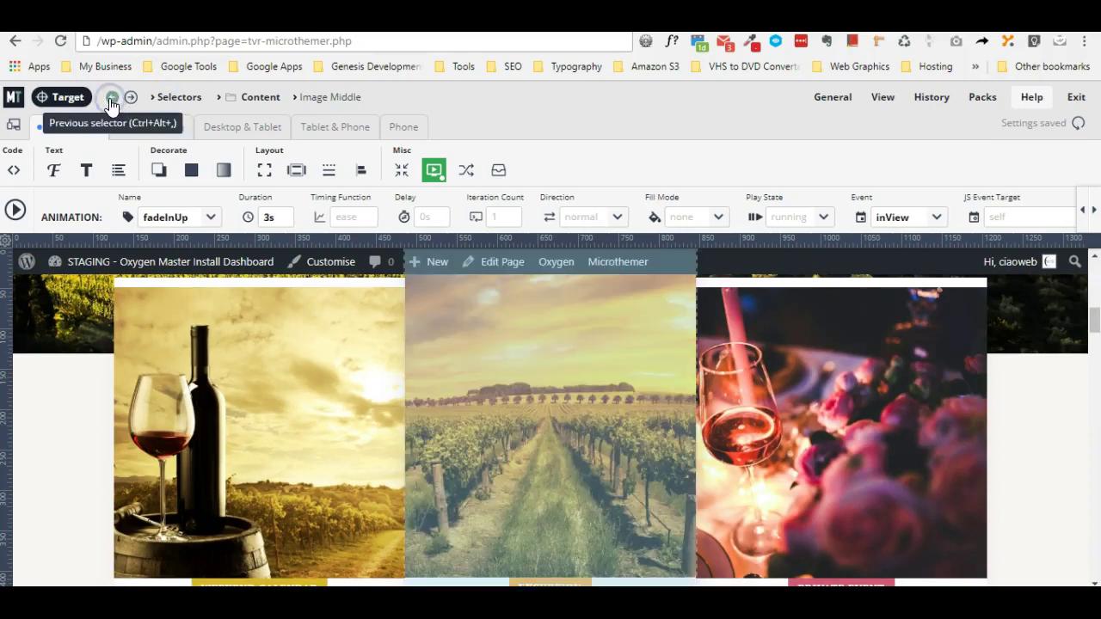
click(111, 99)
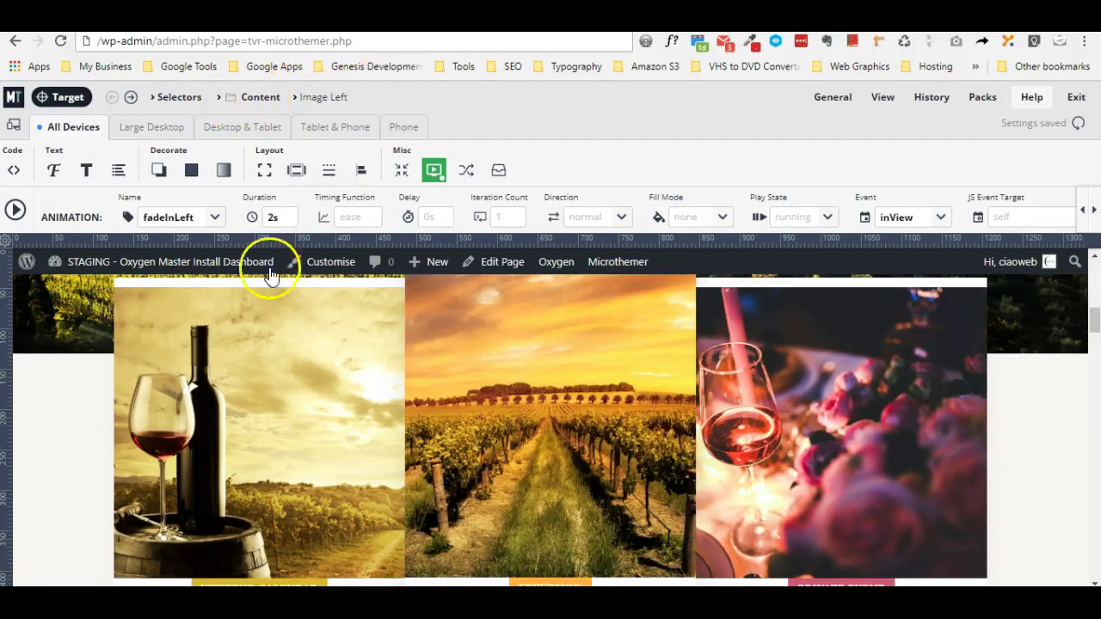
click(320, 101)
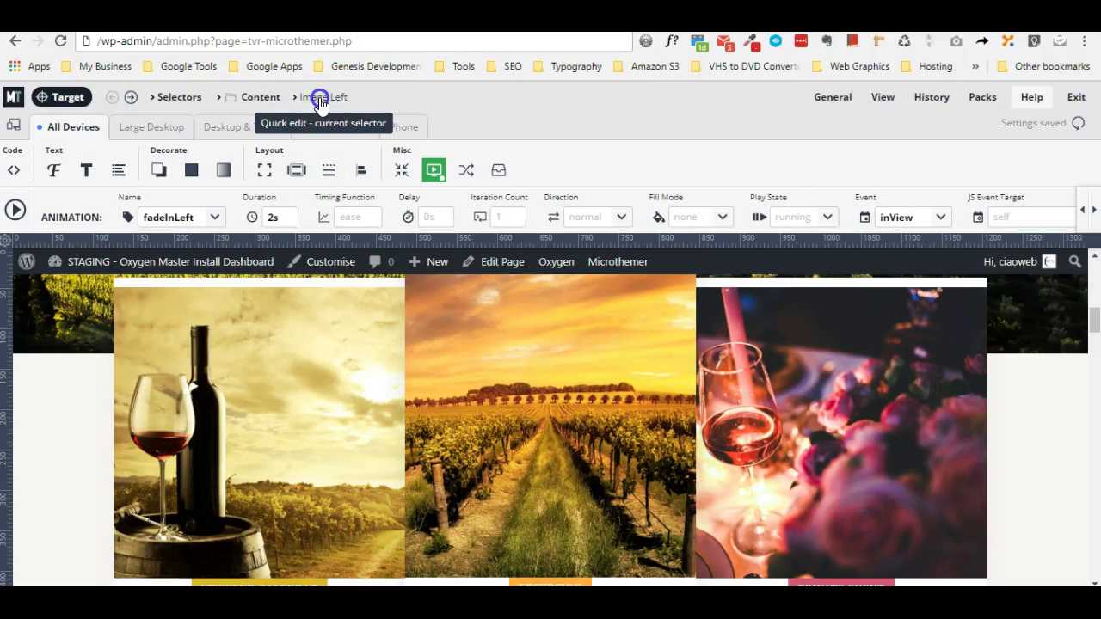
click(284, 142)
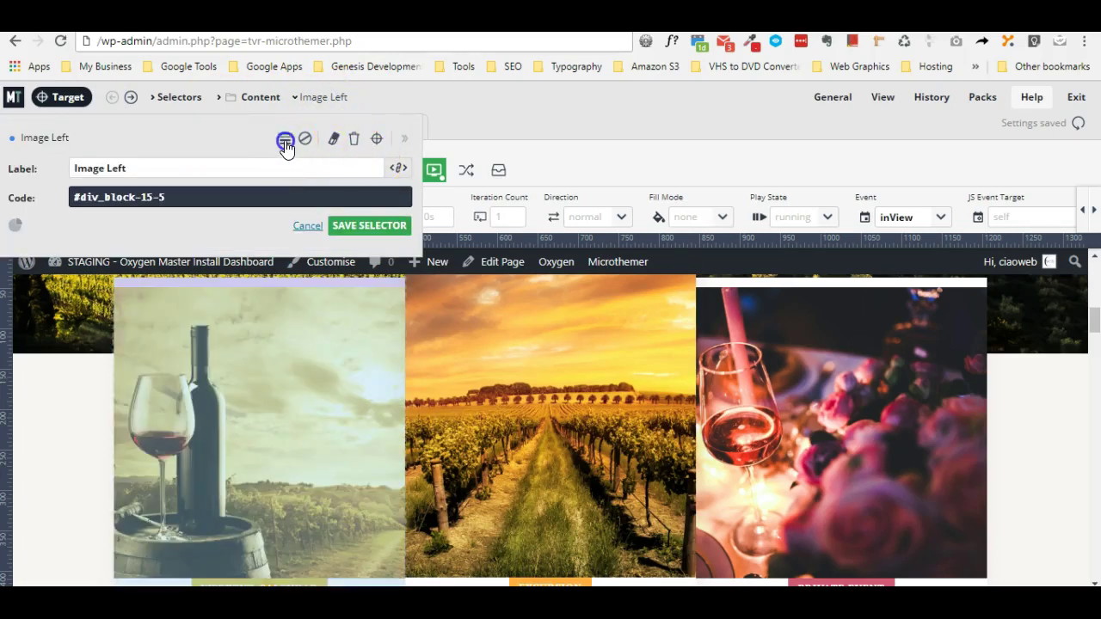
click(643, 116)
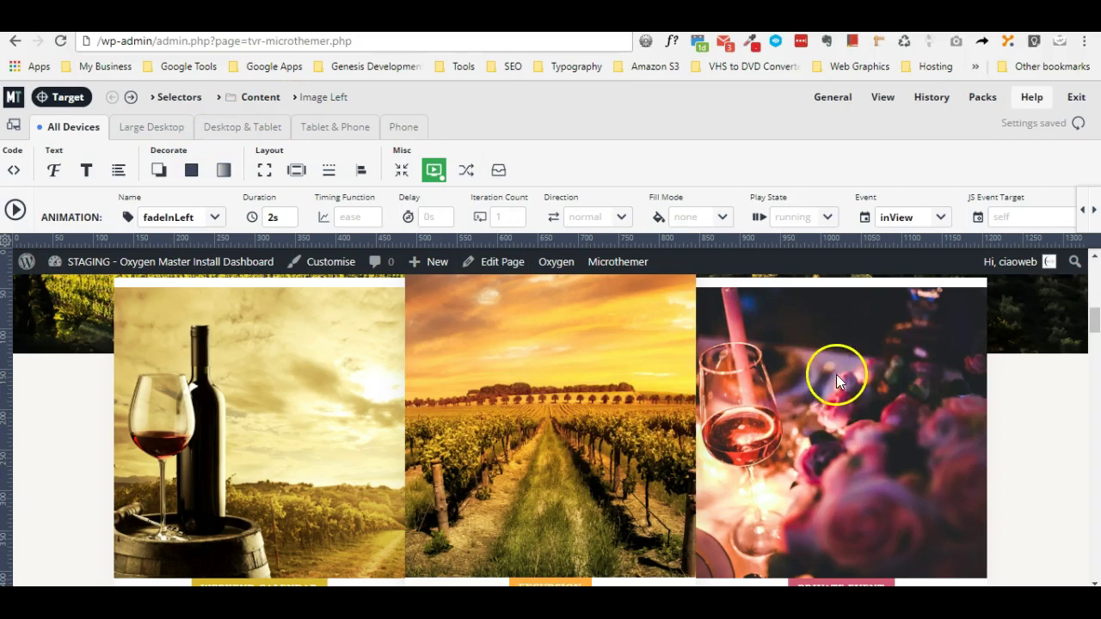
Review the Content folder's selectors and examine the animation settings of Image Middle and Image Right
click(216, 97)
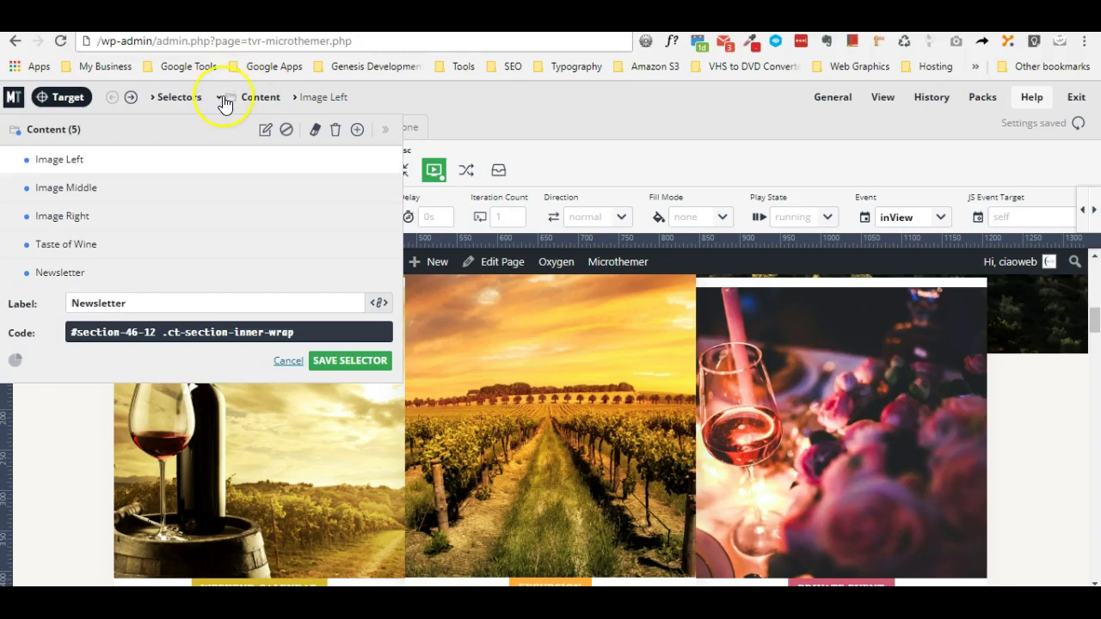
click(130, 98)
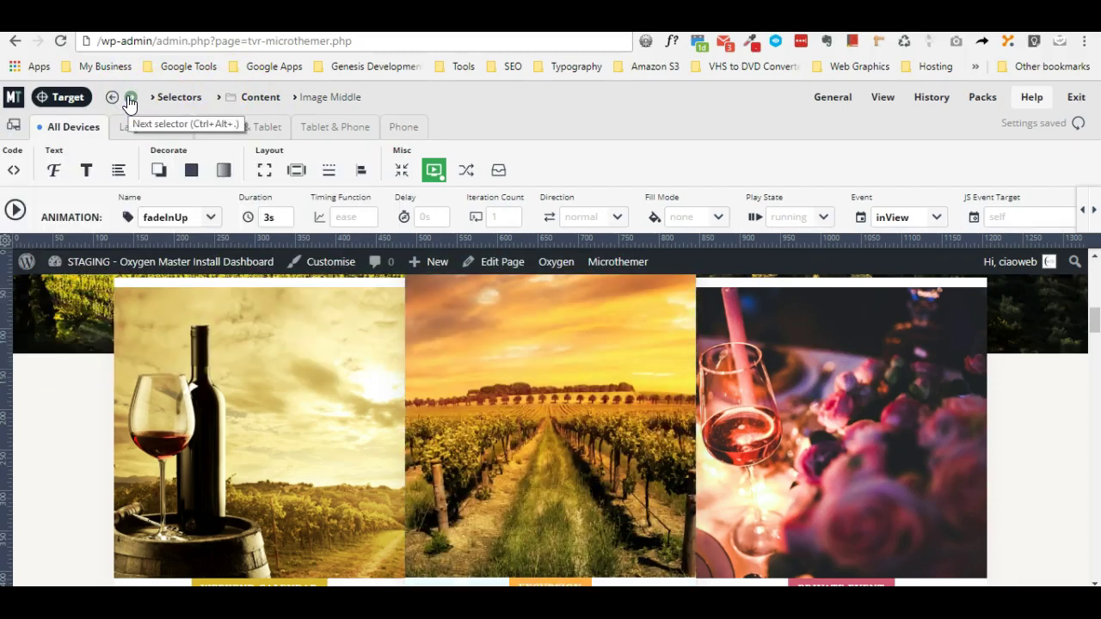
click(130, 98)
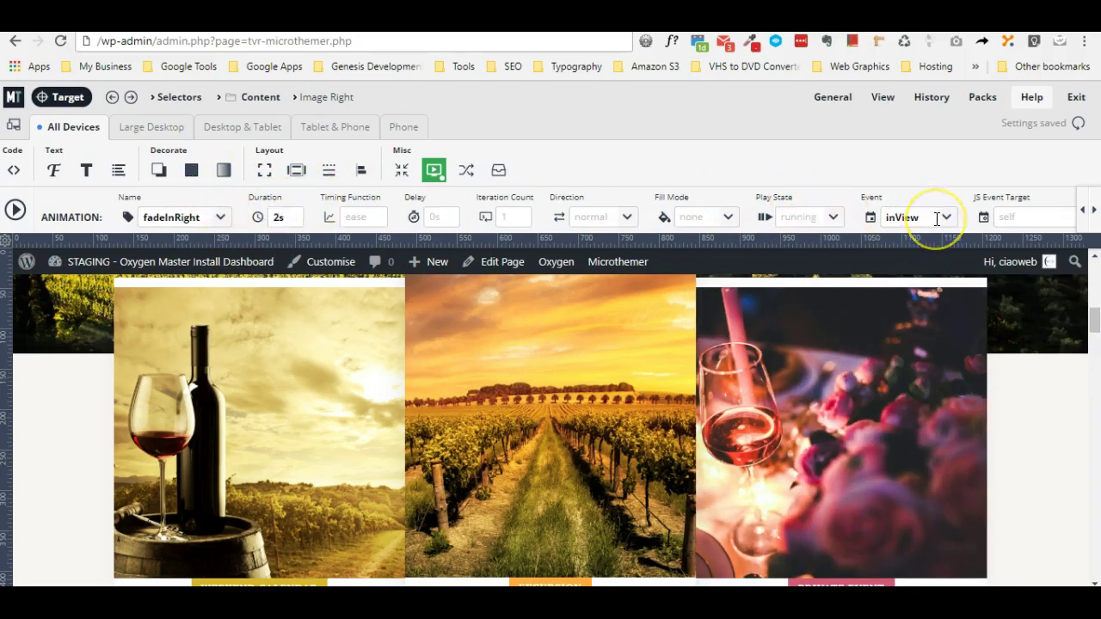
click(111, 97)
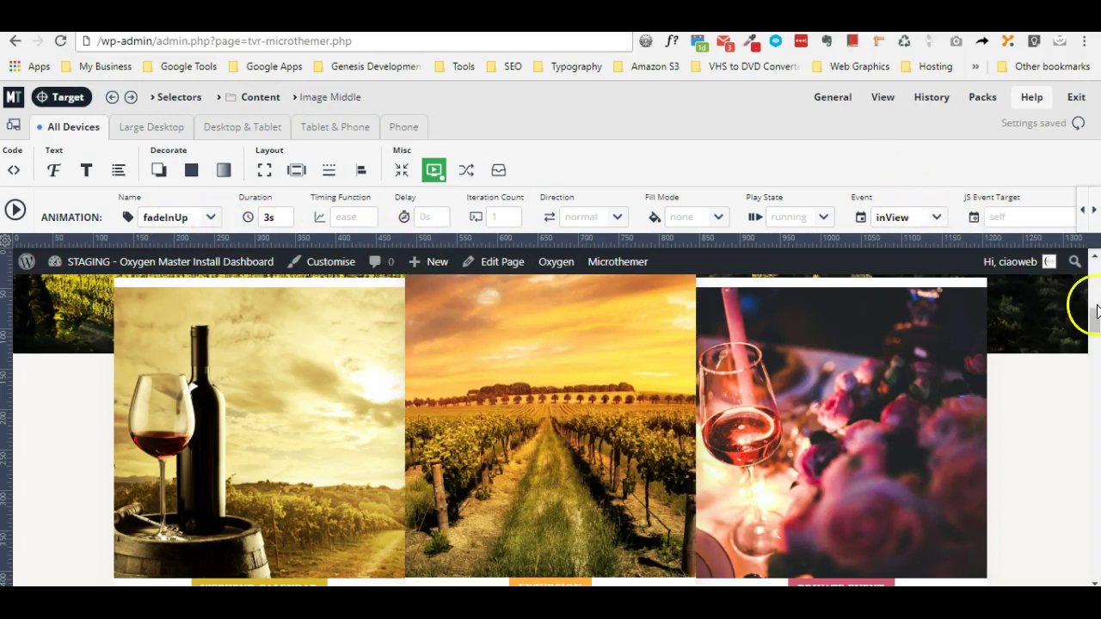
Examine the animation settings of the Taste of Wine and Newsletter selectors alongside their page sections
drag(1094, 320, 1094, 412)
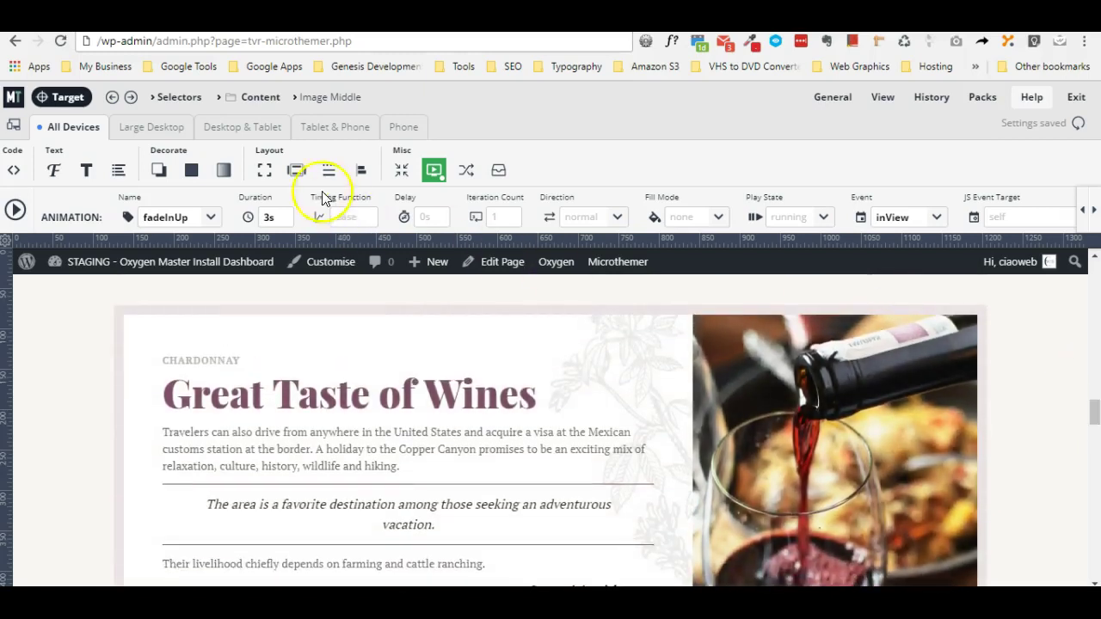
click(130, 102)
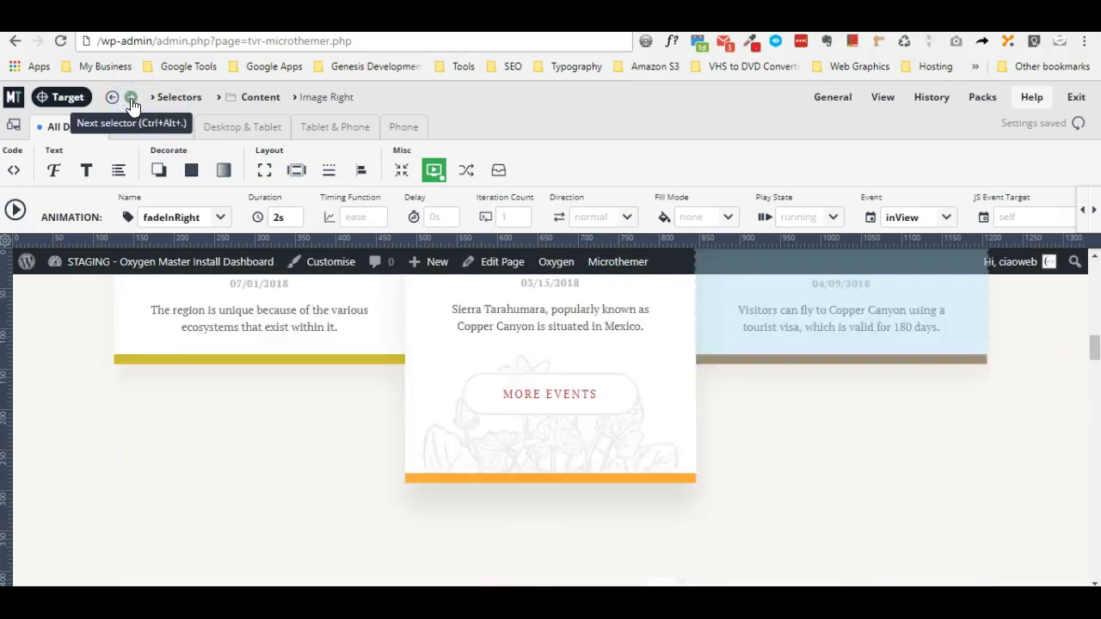
click(130, 103)
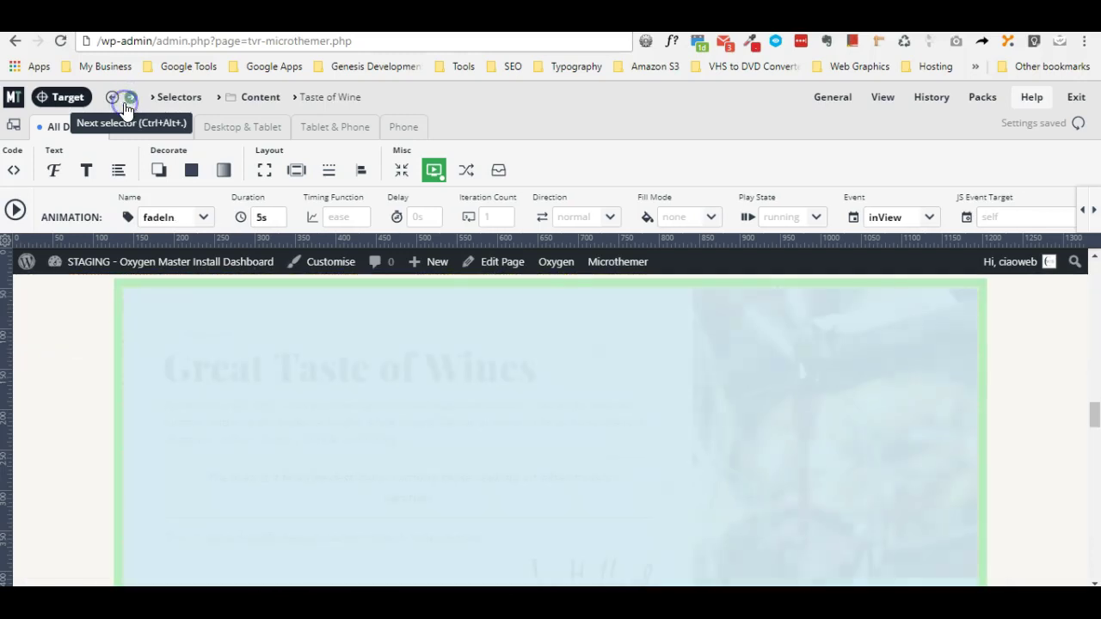
click(108, 100)
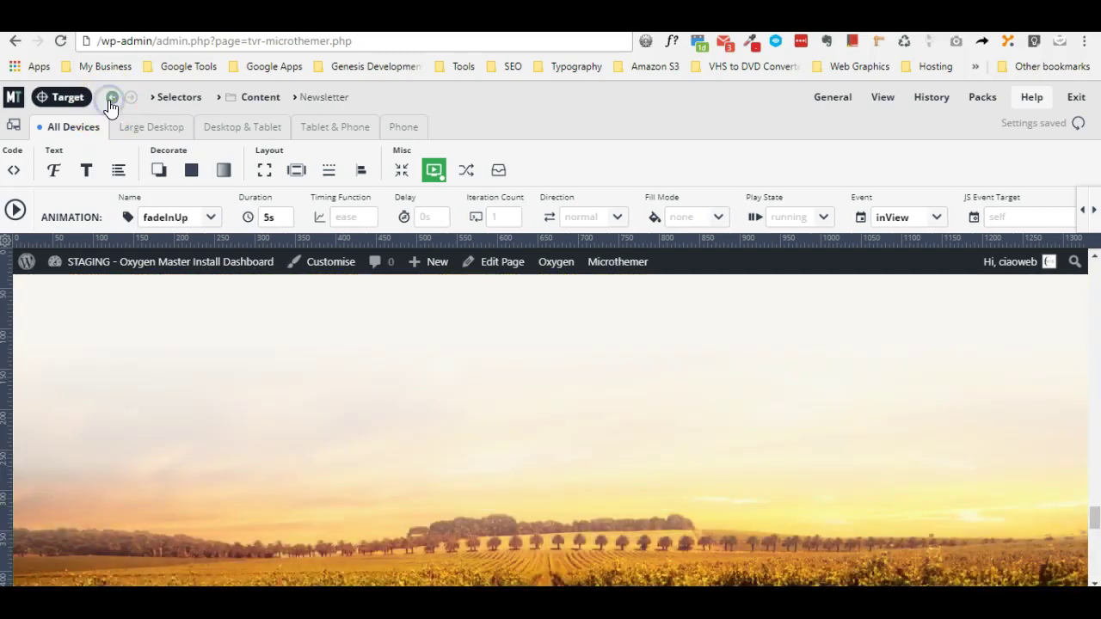
click(109, 99)
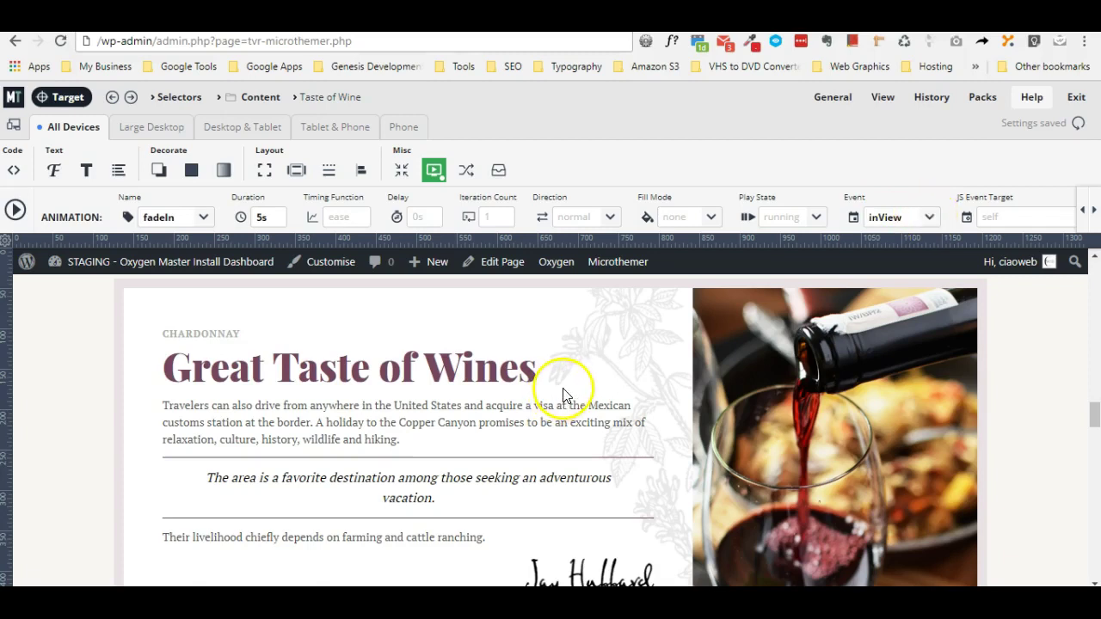
drag(1095, 411, 1095, 542)
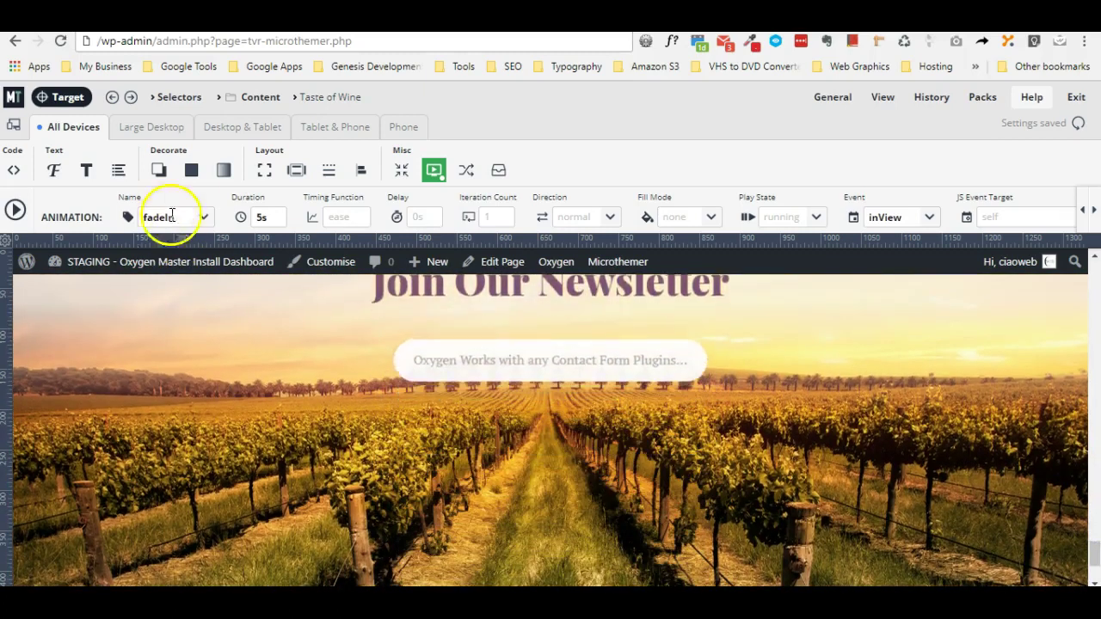
click(129, 98)
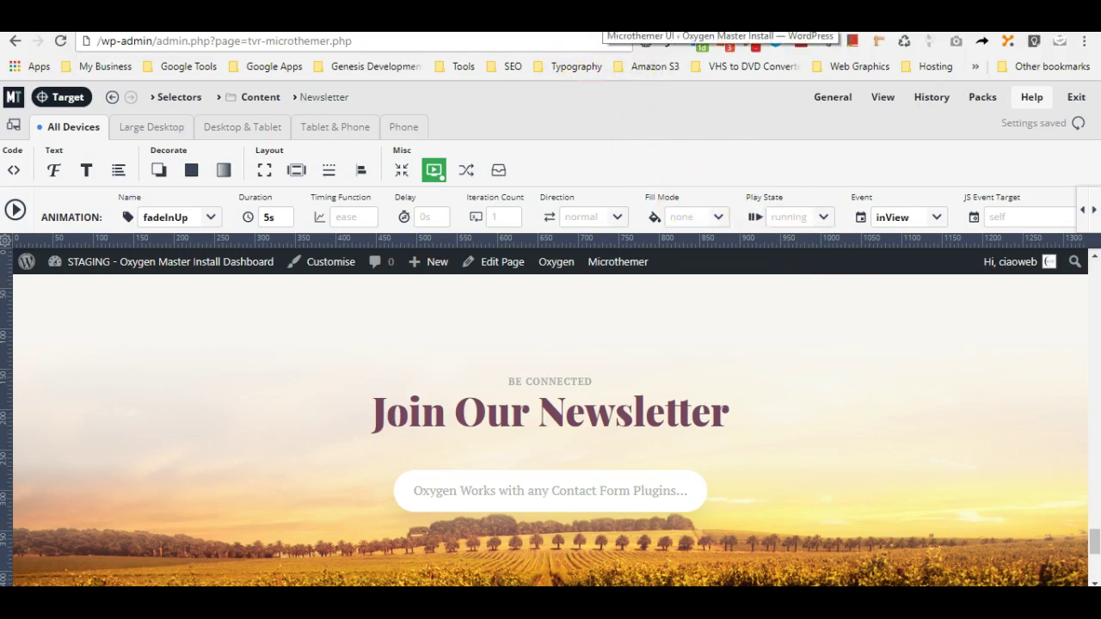
Leave the Microthemer editor for the staging homepage and reload the page from its hero section
key(F5)
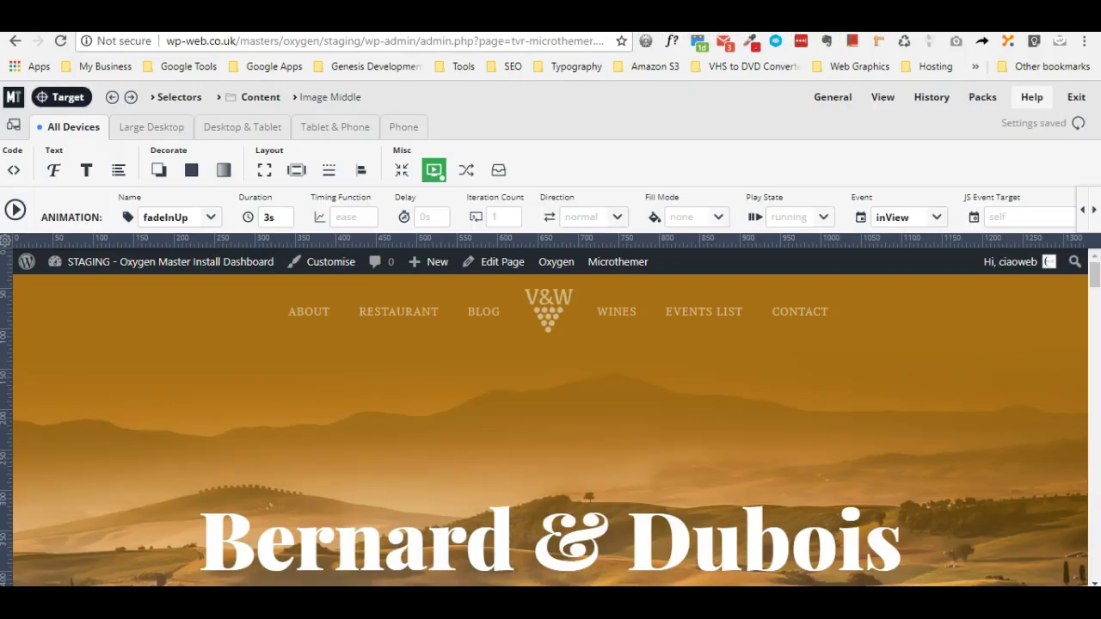
key(alt+Left)
drag(1092, 204, 1089, 111)
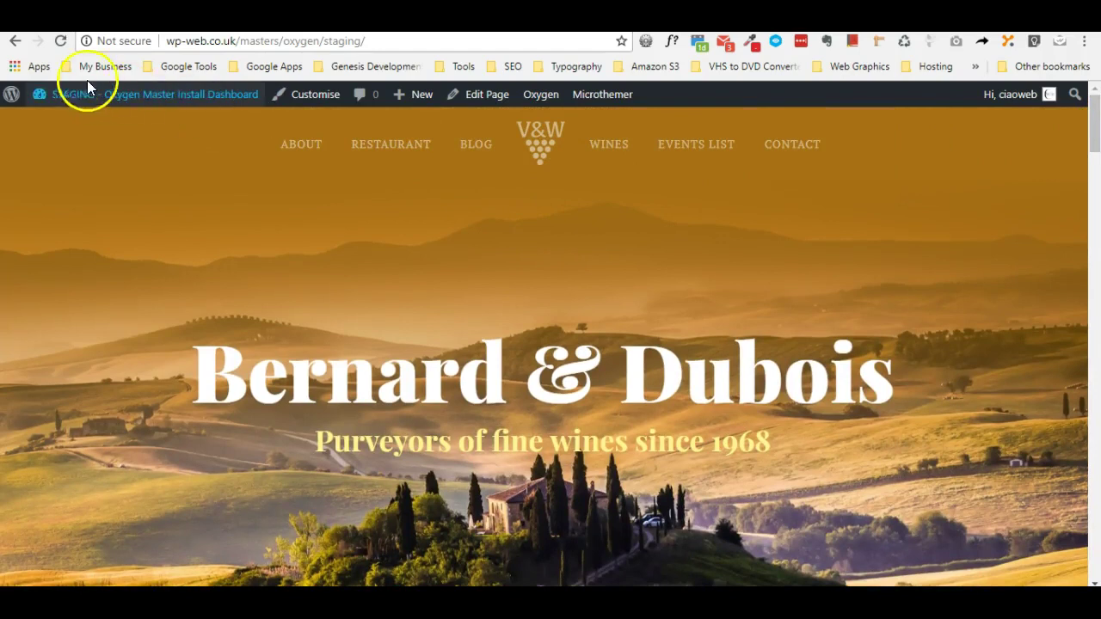
click(60, 41)
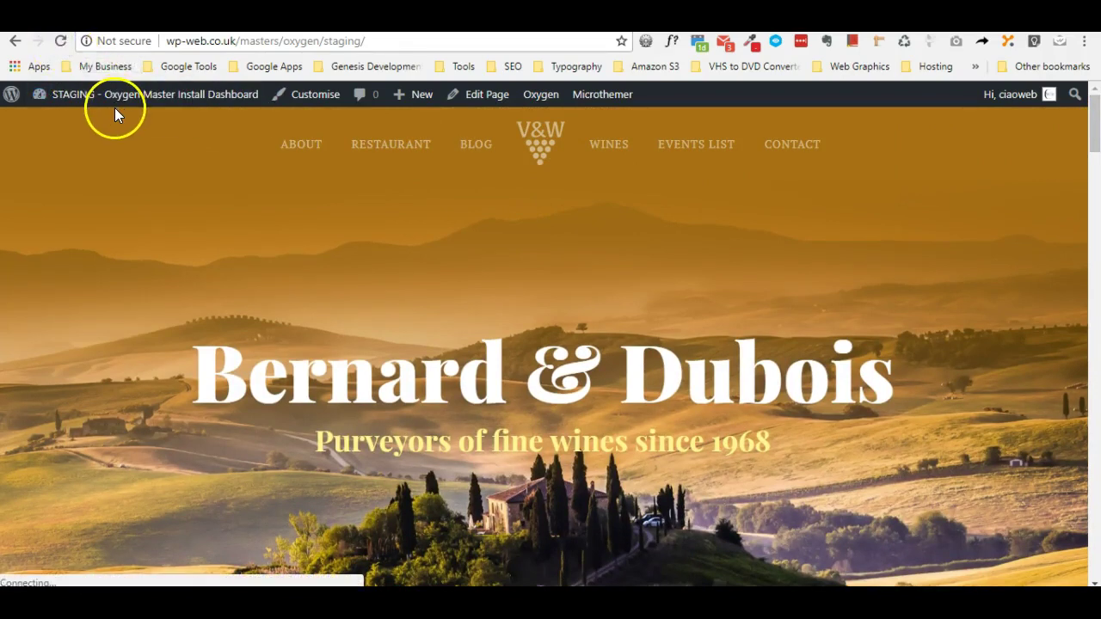
Check the in-view animations of the Wine Festival, Tasting & Tours and Weddings cards, replaying them from the page top
scroll(817, 216, down, 4)
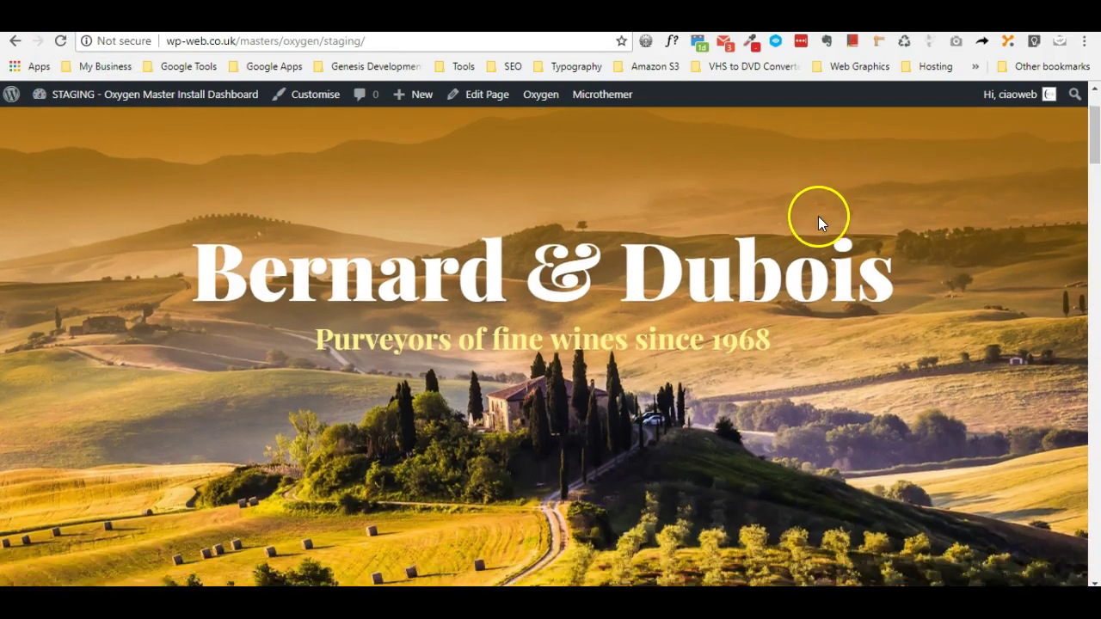
scroll(818, 216, down, 2)
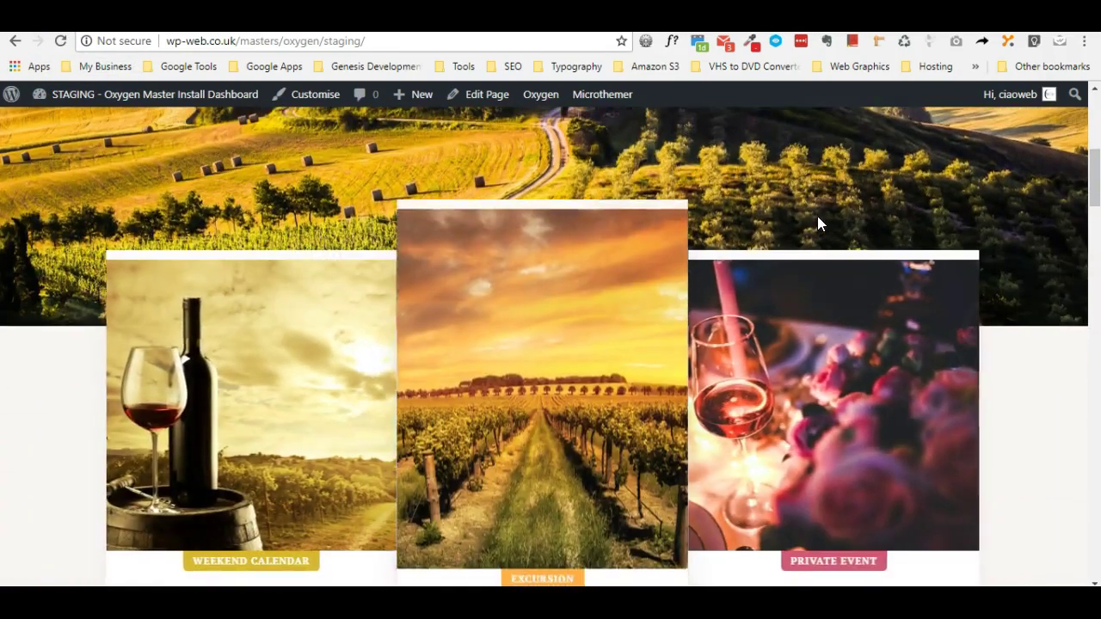
scroll(574, 323, down, 1)
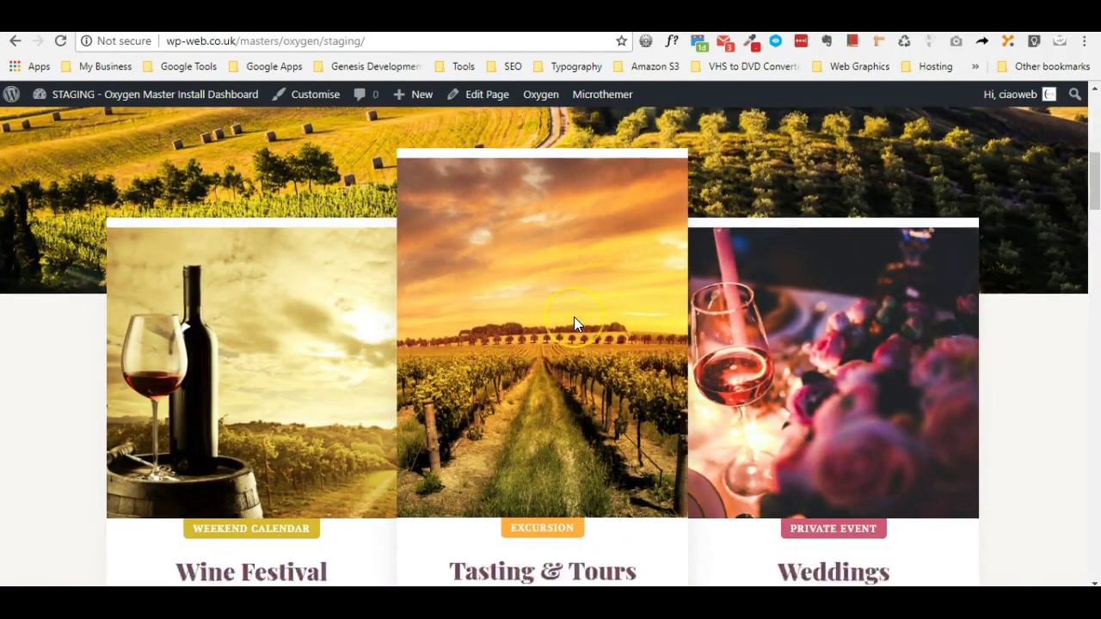
scroll(574, 323, up, 1)
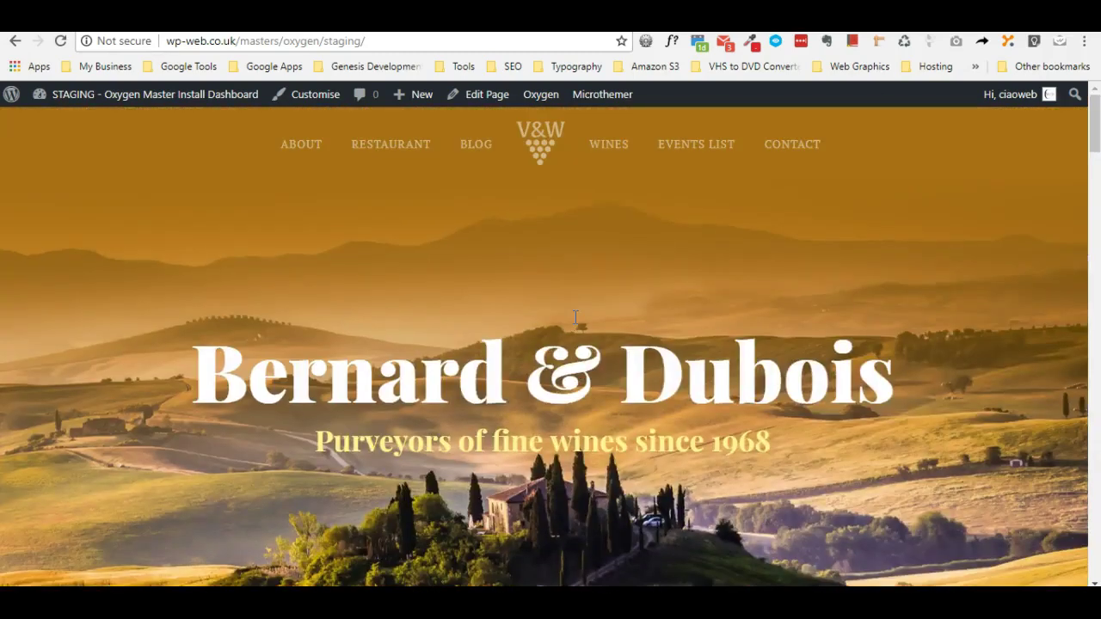
scroll(550, 344, down, 4)
scroll(573, 316, down, 3)
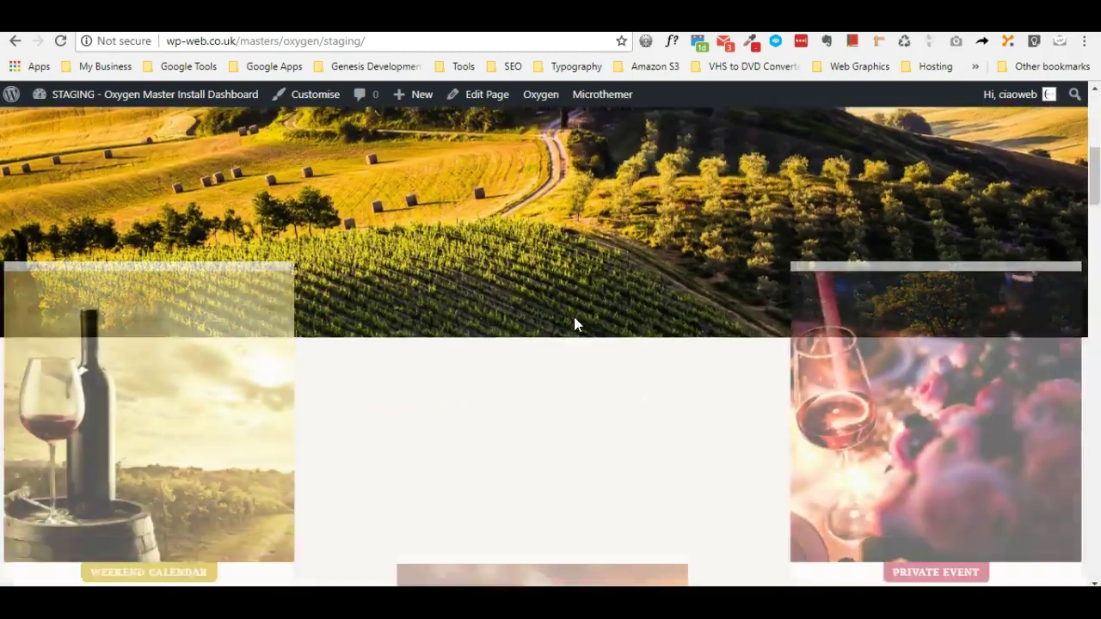
scroll(987, 337, down, 5)
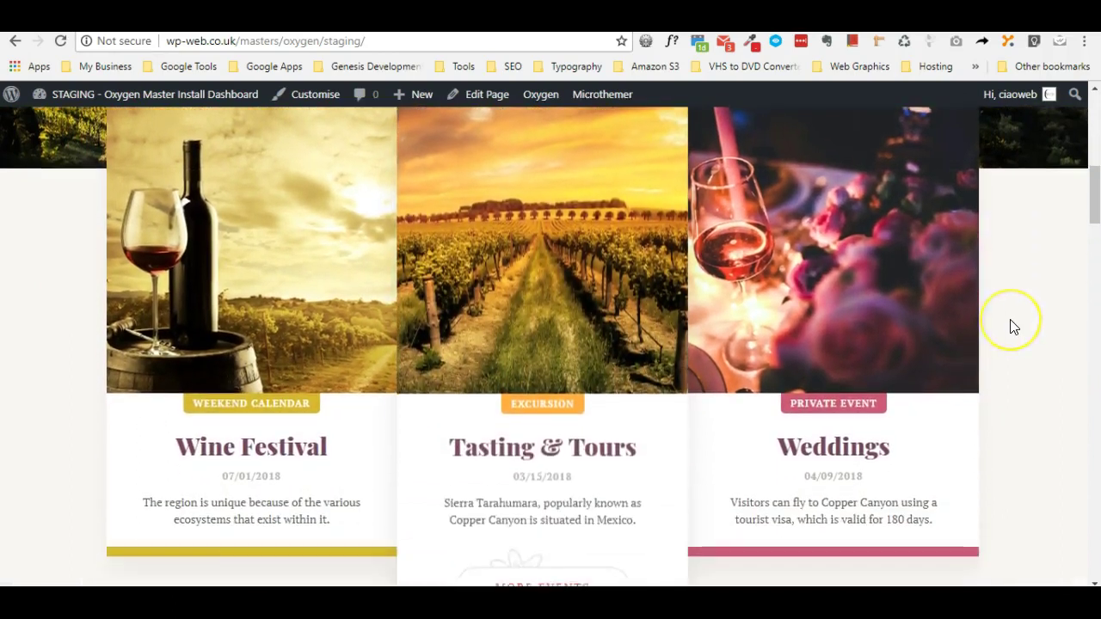
Review the Sonoma-Cutrer, Great Taste of Wines and The Restaurant sections on the staging homepage
scroll(1011, 325, down, 2)
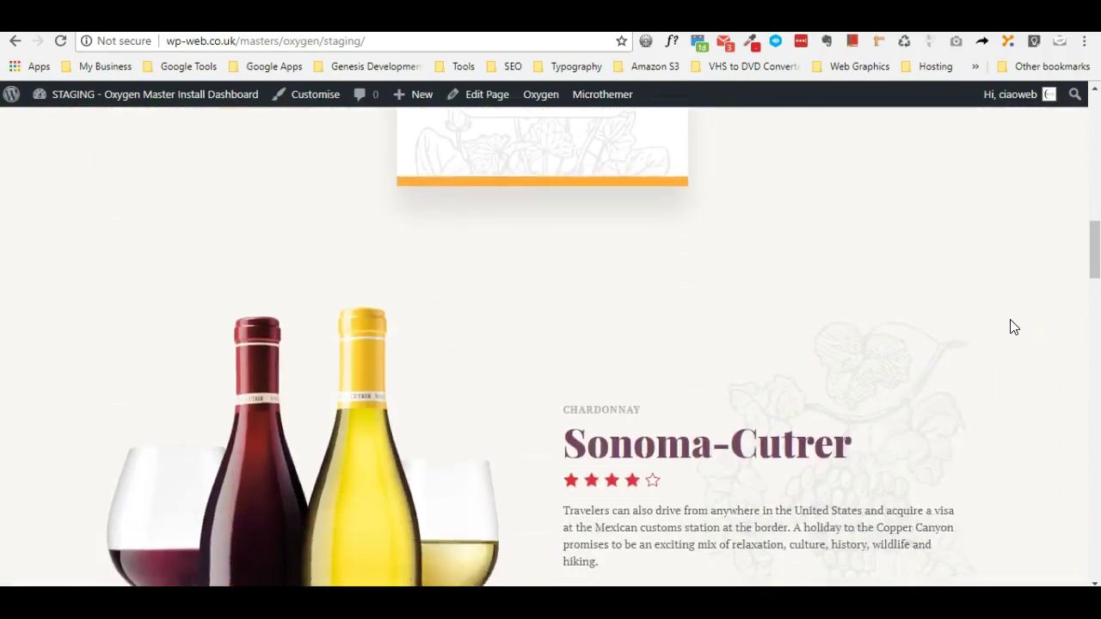
scroll(857, 353, down, 5)
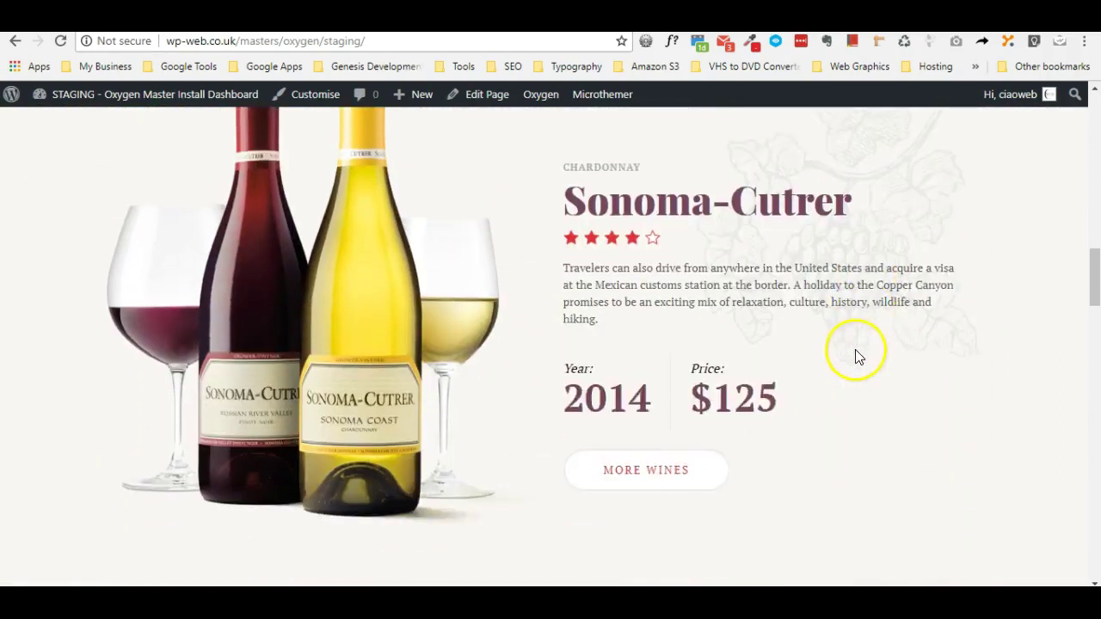
scroll(855, 348, down, 1)
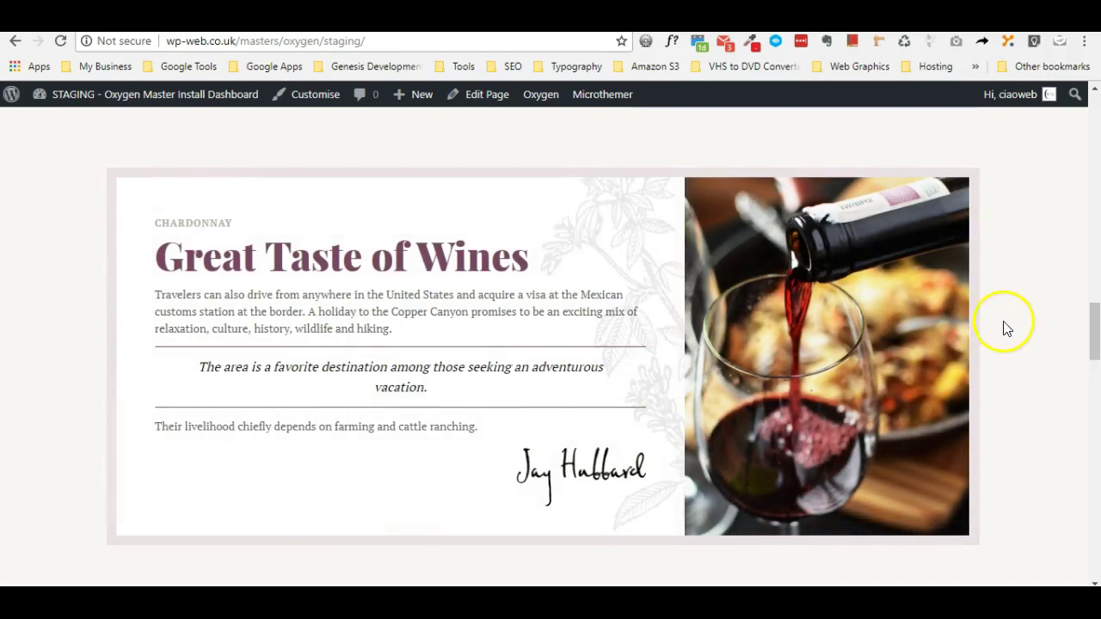
scroll(871, 325, down, 5)
scroll(865, 328, down, 1)
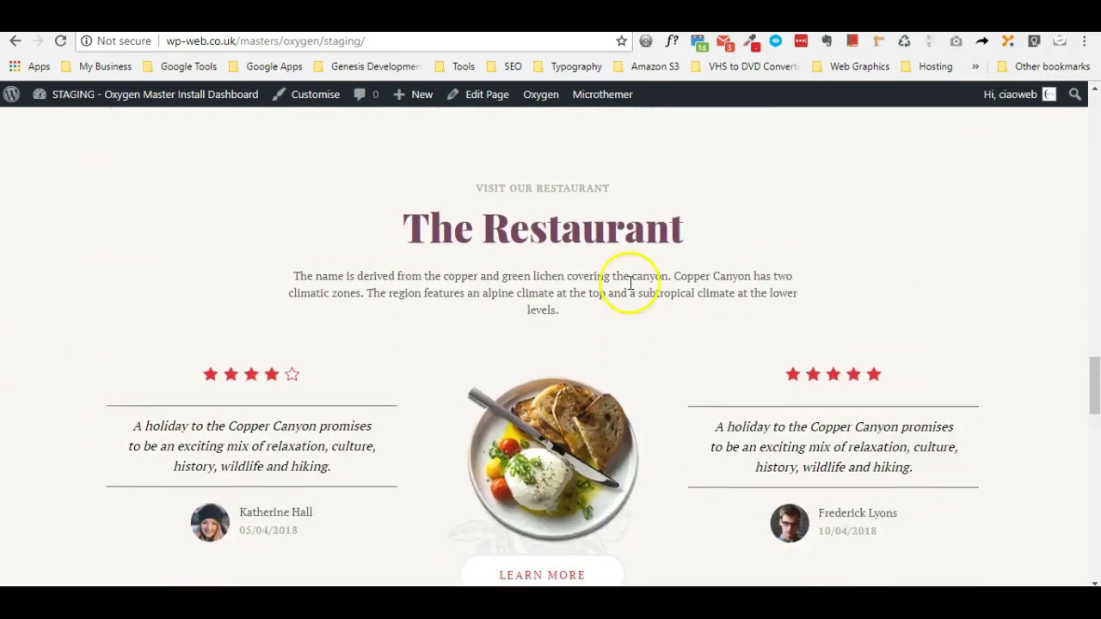
Check the fade-in animation of the Join Our Newsletter section and return to the page top
scroll(584, 344, down, 4)
scroll(633, 296, down, 10)
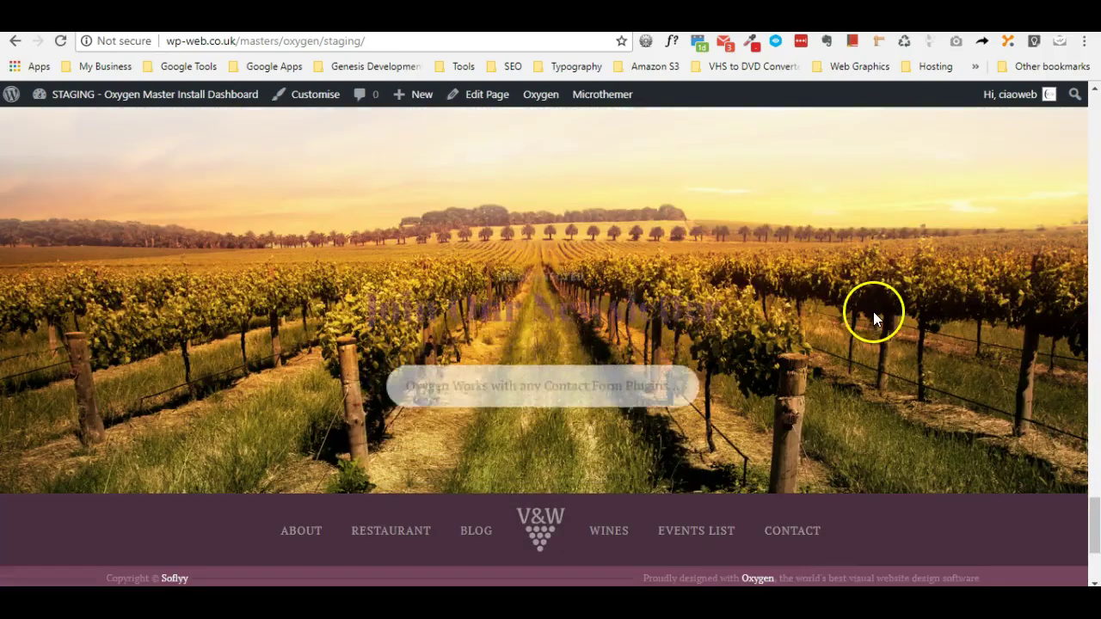
scroll(874, 336, up, 1)
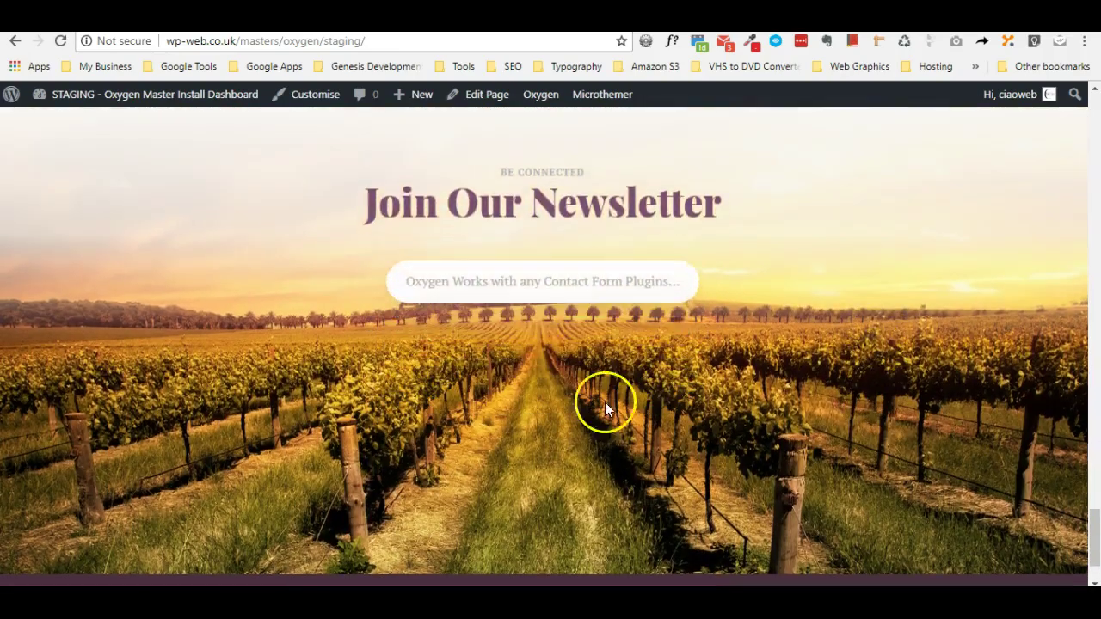
scroll(541, 419, up, 1)
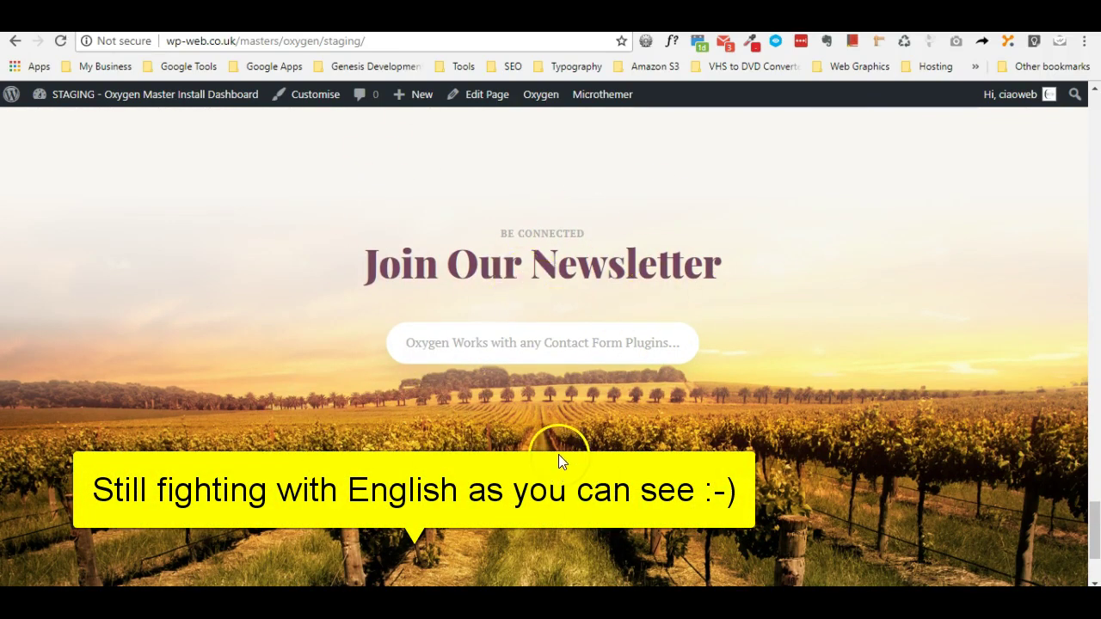
scroll(561, 454, up, 10)
scroll(565, 454, up, 10)
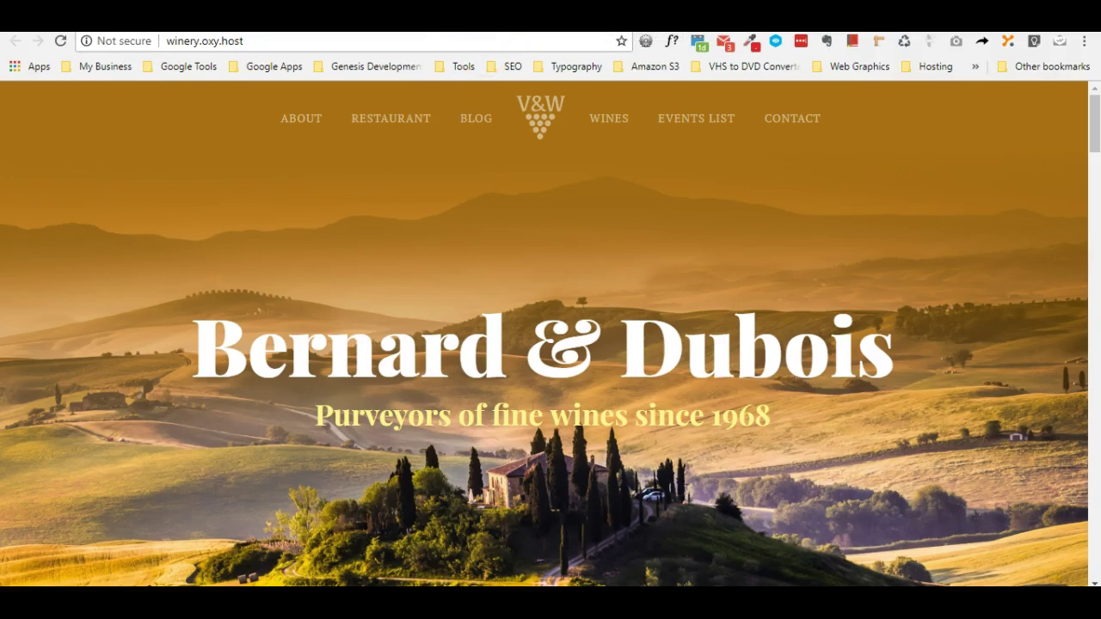
Switch from the original winery demo site to the Microthemer editor showing the Newsletter section
key(ctrl+Tab)
key(ctrl+Tab)
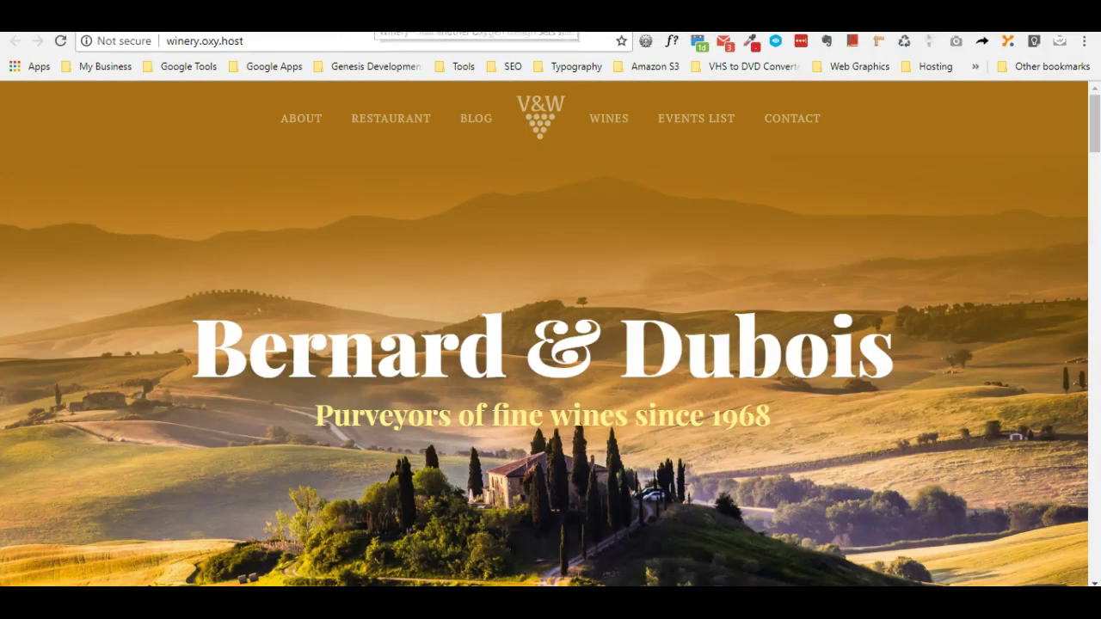
key(ctrl+Tab)
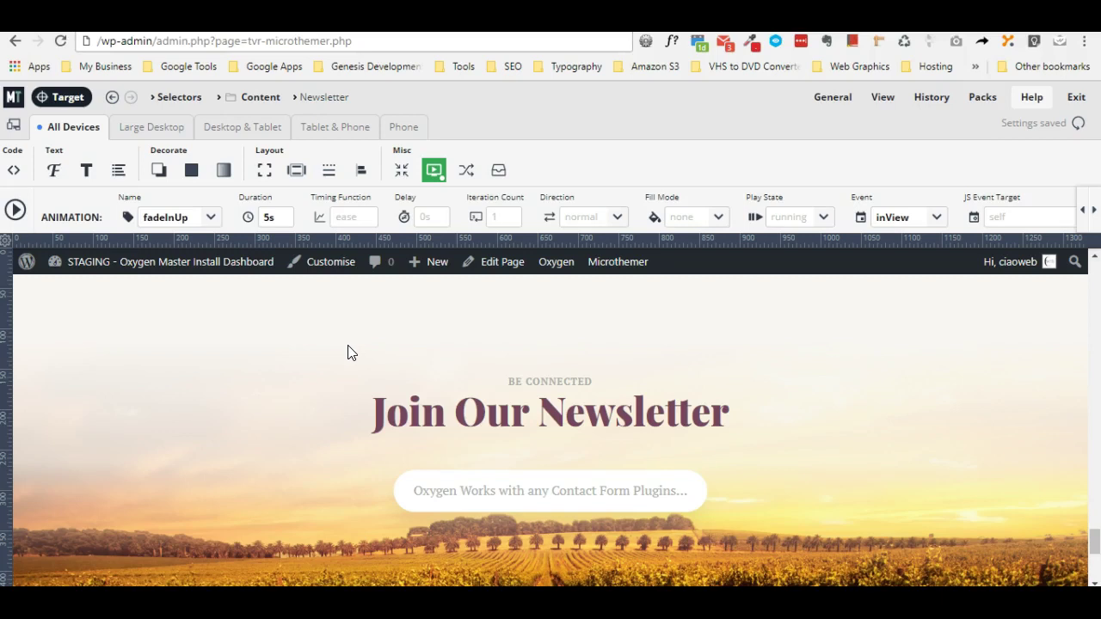
click(296, 346)
click(262, 365)
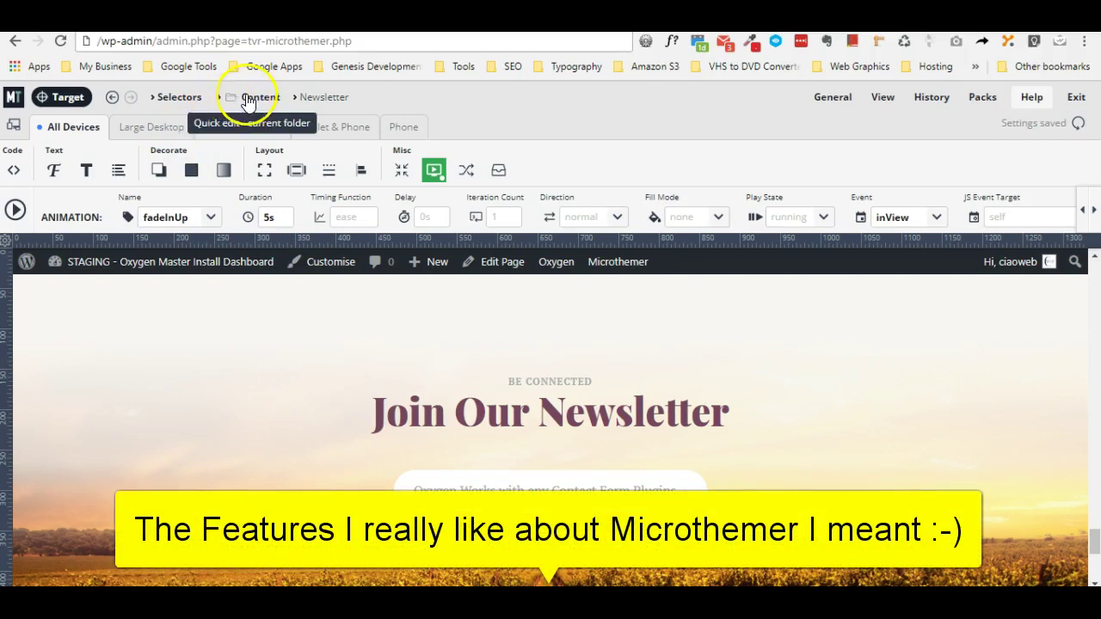
Examine the selector folders, including the selectors inside Content, and bring up the Newsletter selector's animation properties
click(180, 99)
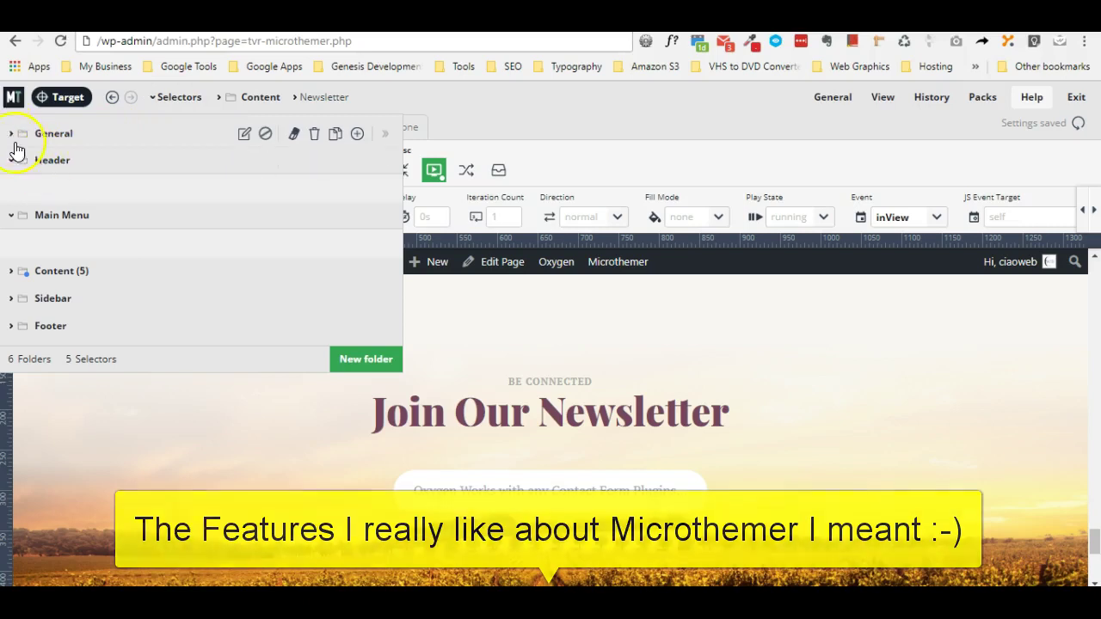
click(10, 273)
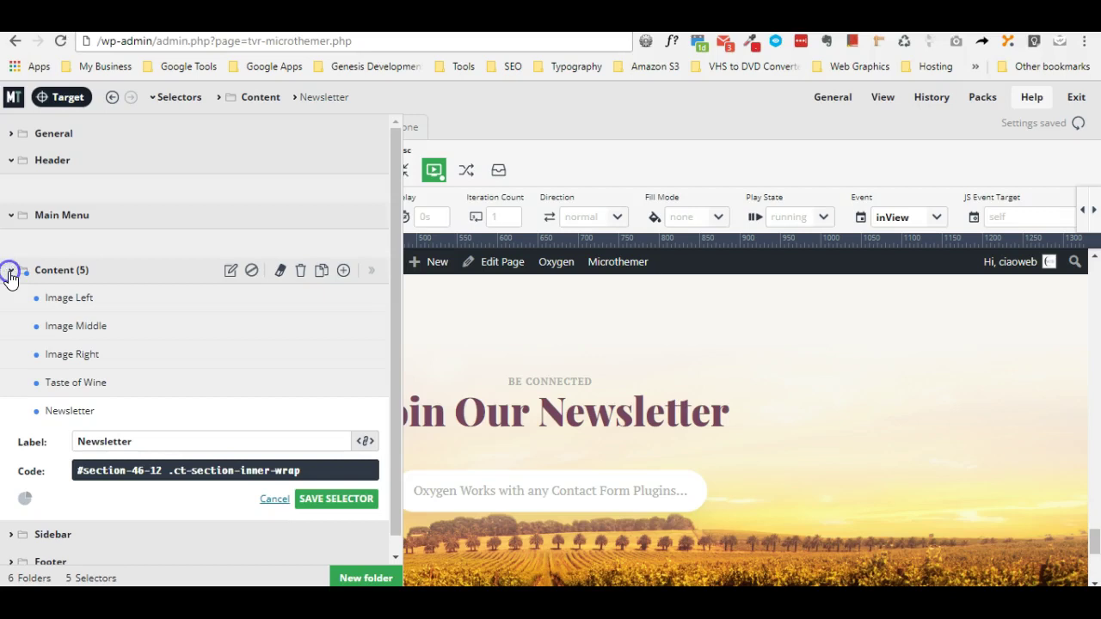
click(10, 273)
click(442, 107)
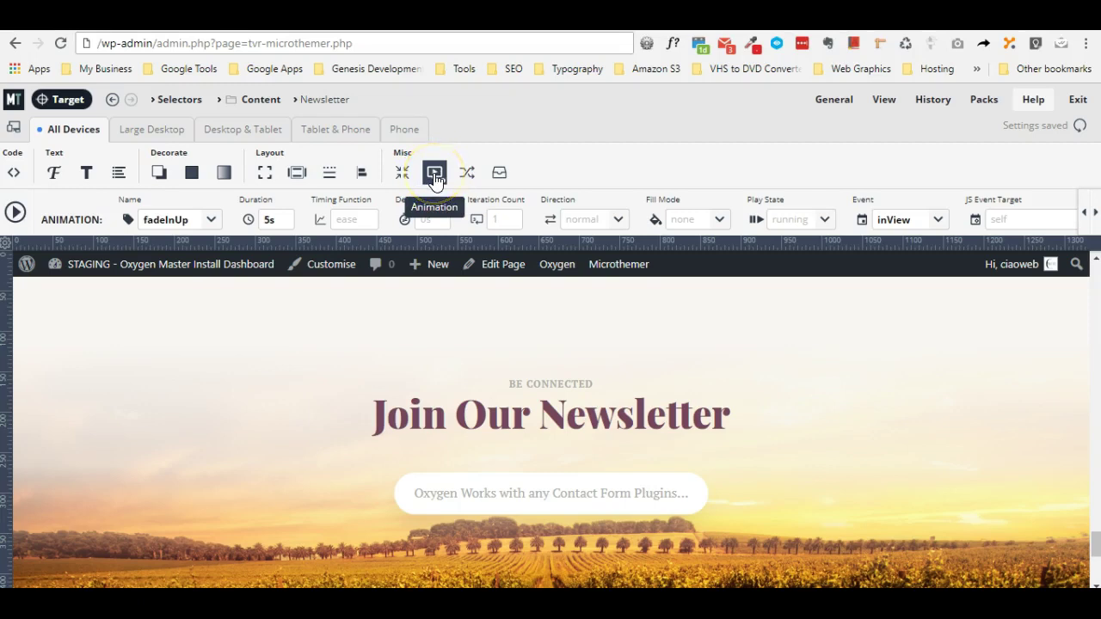
click(434, 175)
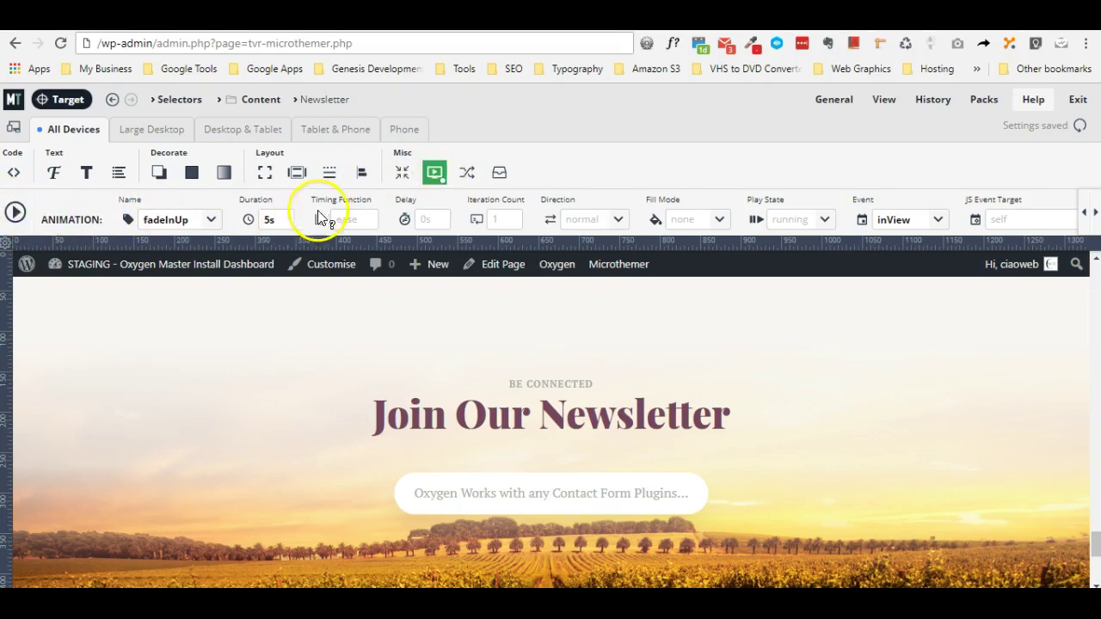